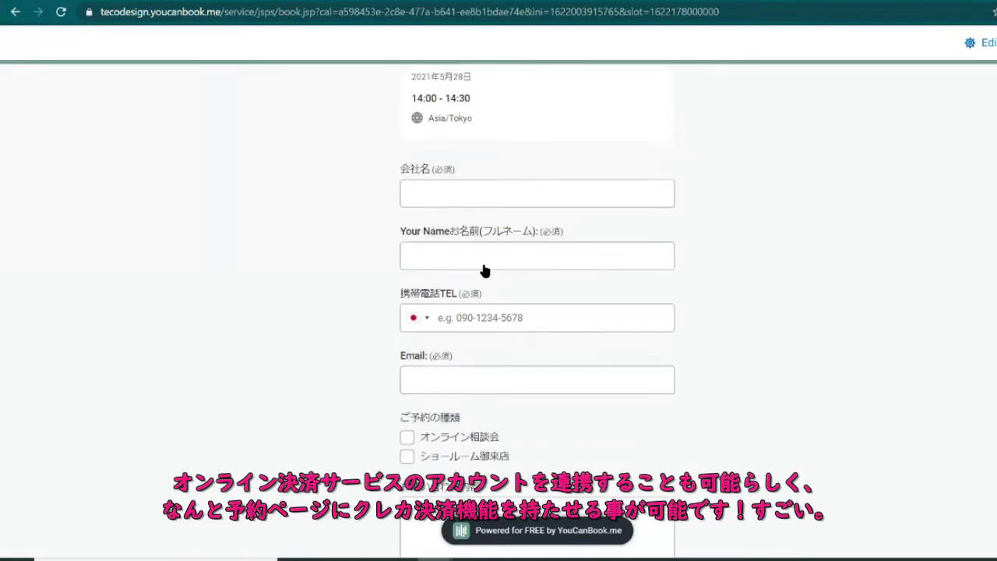
- Review the input fields of the public booking form for the 28 May 2021, 14:00 - 14:30 slot
scroll(553, 311, down, 1)
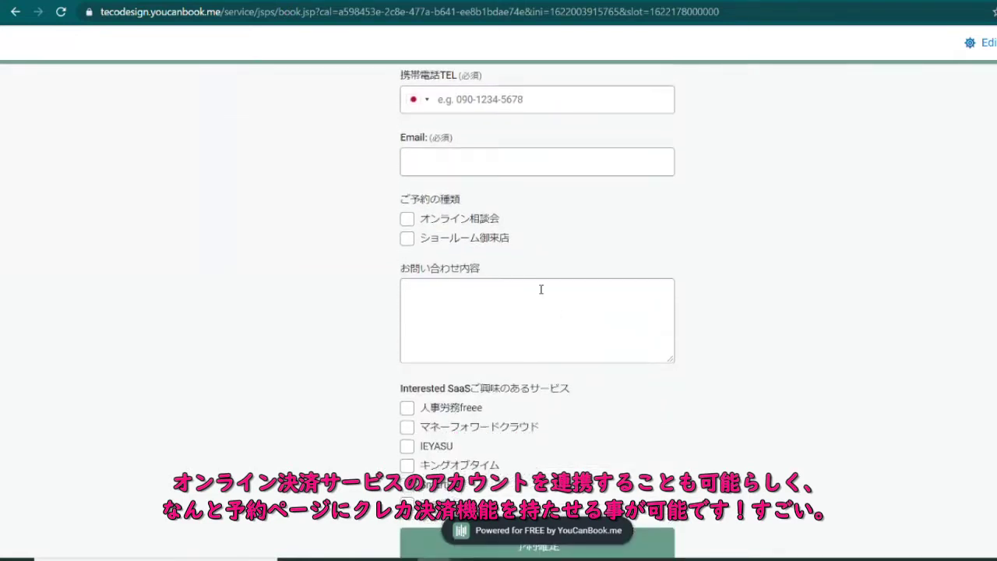
scroll(457, 225, down, 2)
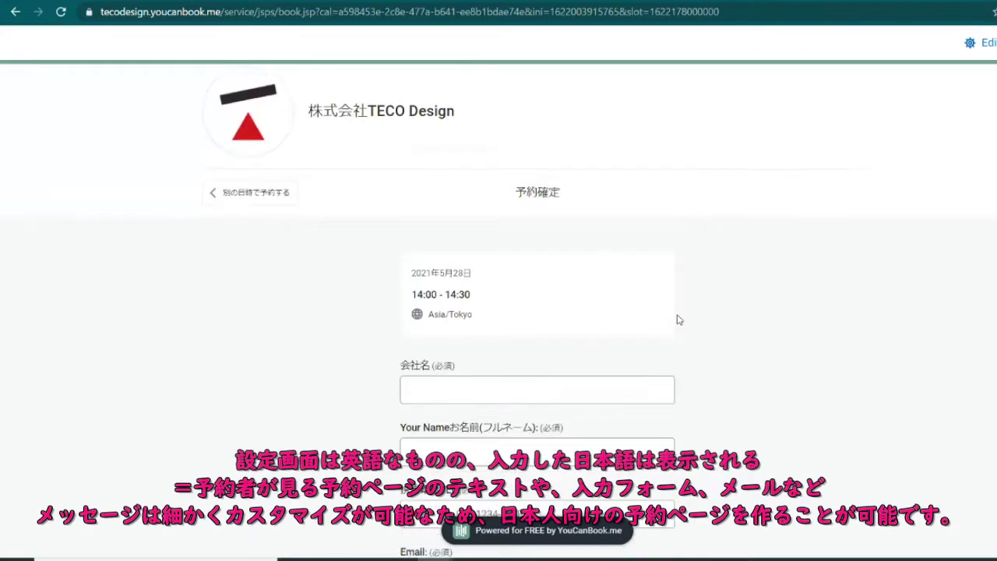
scroll(679, 319, down, 1)
scroll(679, 319, down, 3)
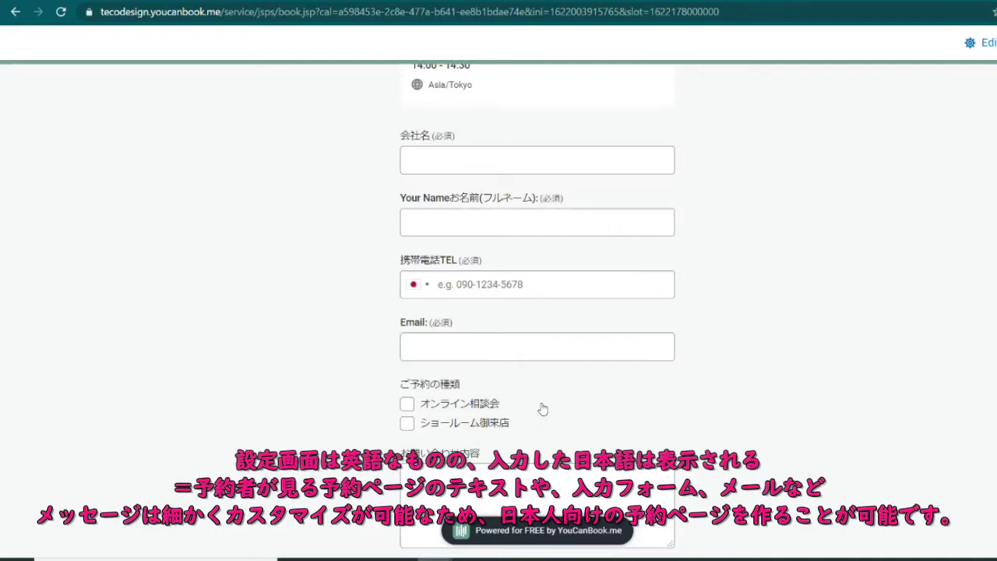
scroll(557, 409, down, 3)
scroll(565, 407, down, 1)
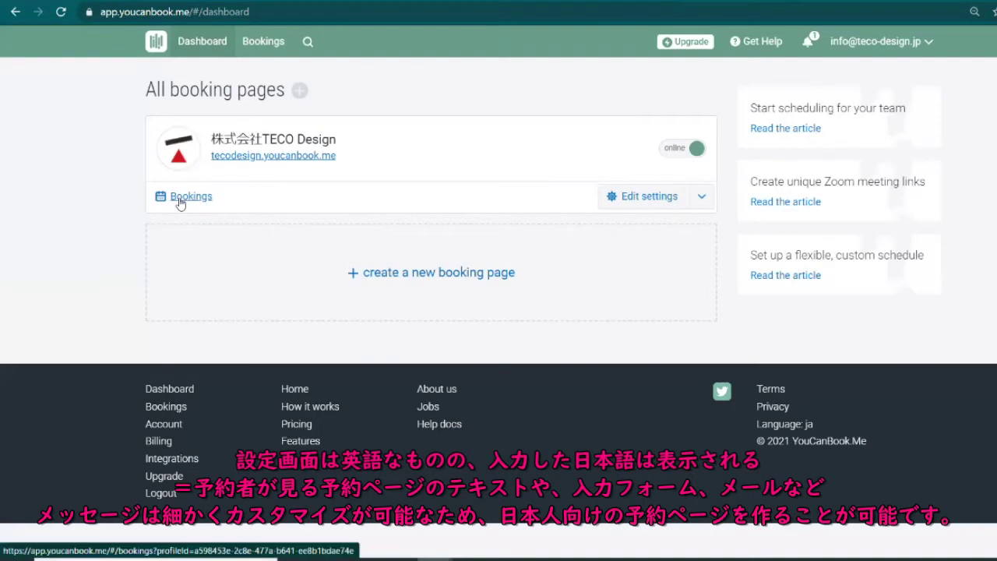
- Open the settings of the 株式会社TECO Design booking page and examine its title and booking page link
click(641, 202)
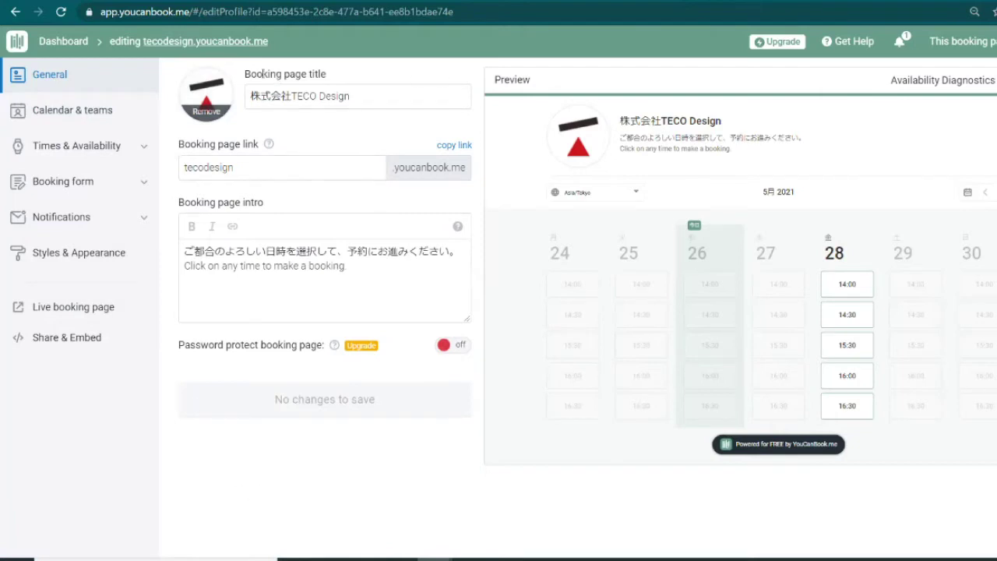
click(298, 99)
triple_click(298, 99)
triple_click(687, 121)
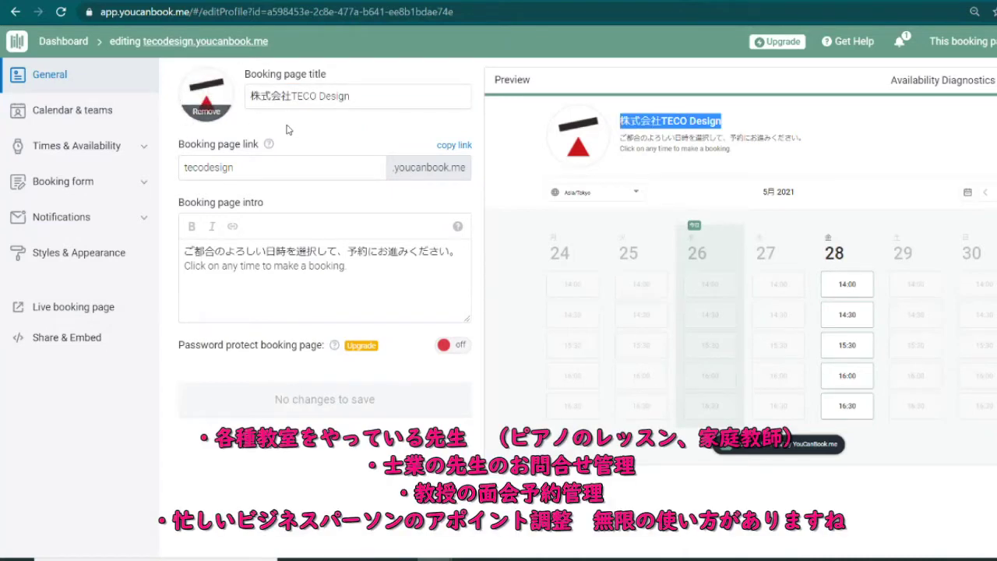
triple_click(243, 170)
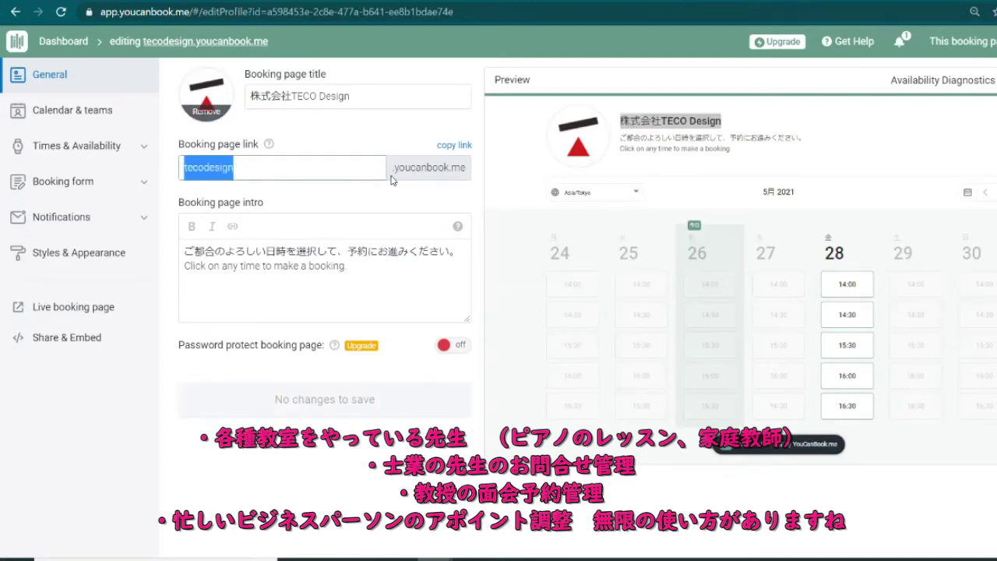
click(474, 172)
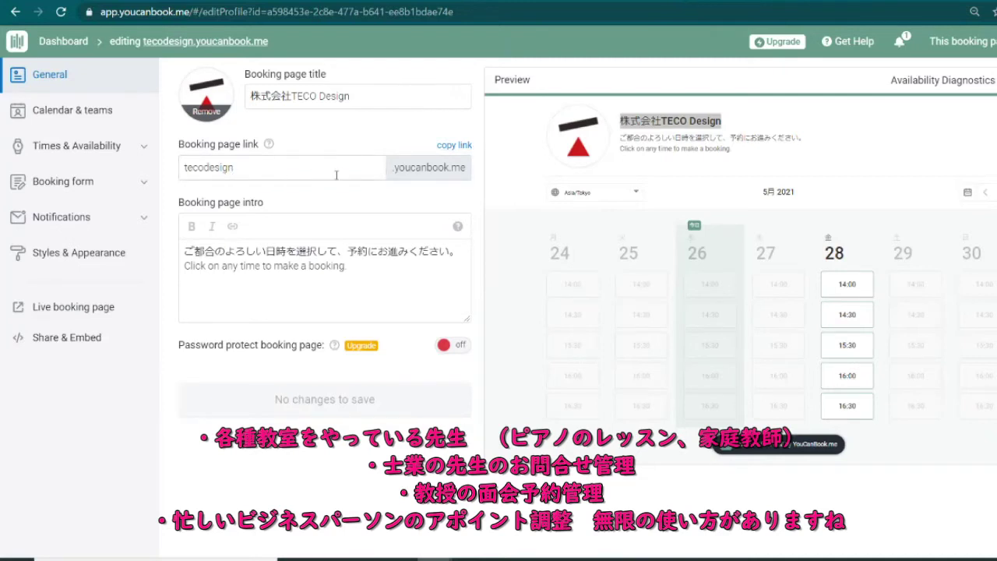
- Compare the booking page intro text in the general settings with how it appears in the preview
drag(622, 122, 643, 149)
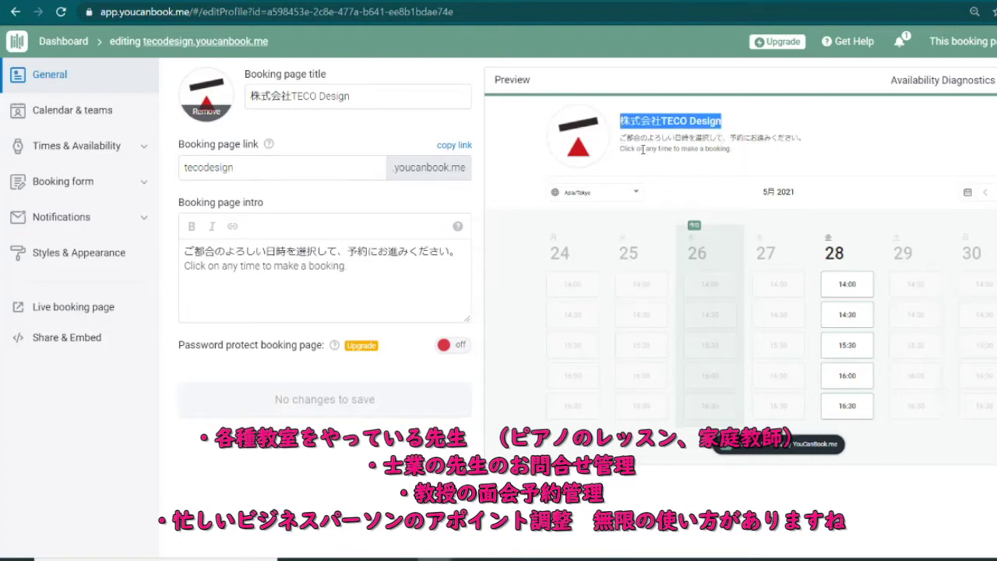
triple_click(636, 139)
click(370, 275)
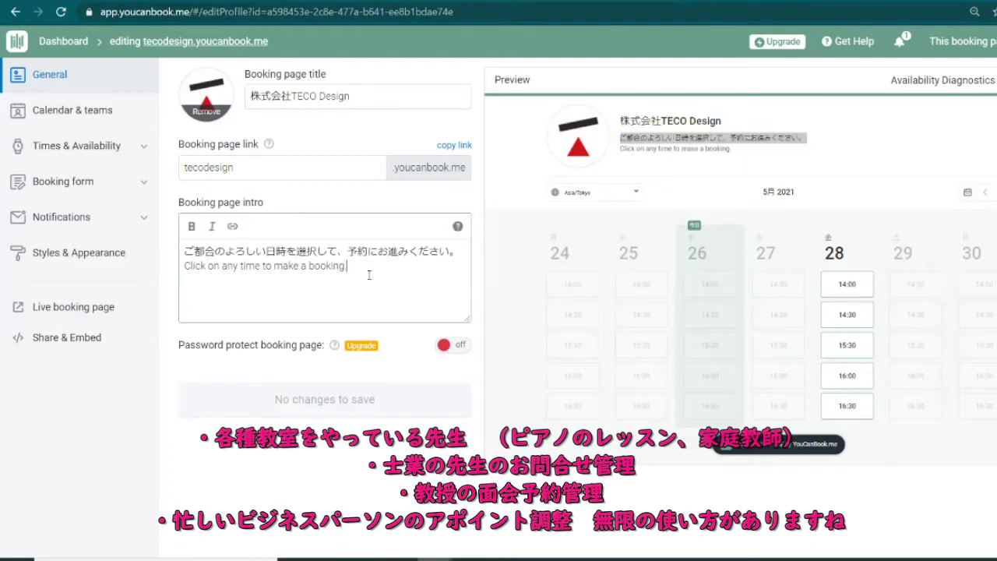
drag(369, 275, 194, 249)
click(187, 250)
triple_click(378, 272)
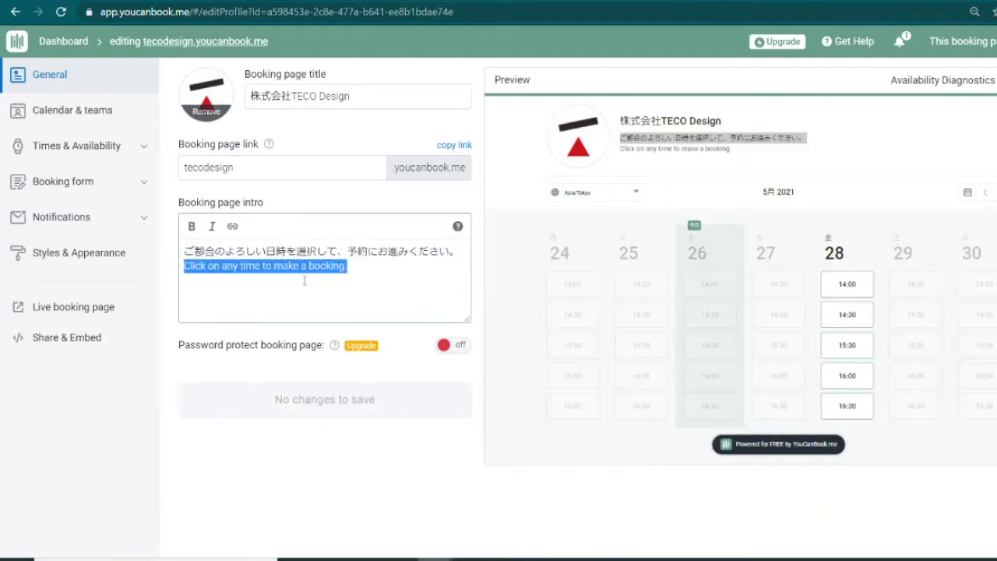
click(389, 279)
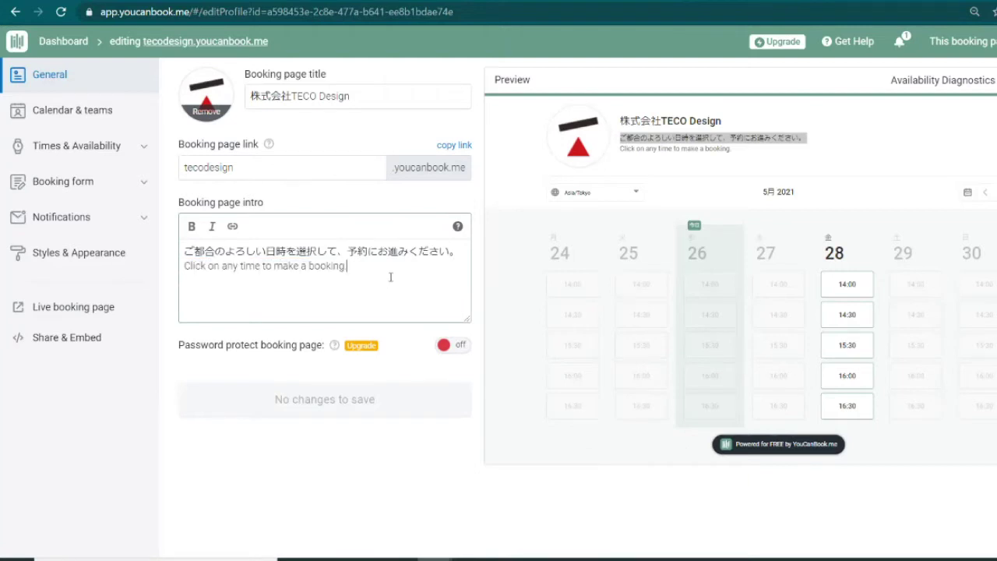
- Review the linked calendars and the availability settings, including the per-day working hours and the fixed start date upgrade
click(72, 110)
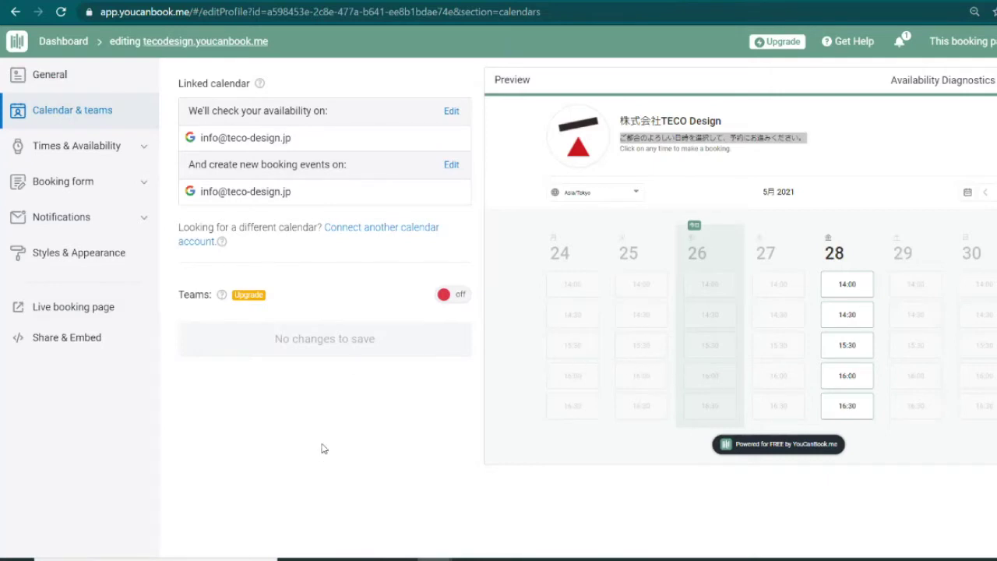
click(148, 147)
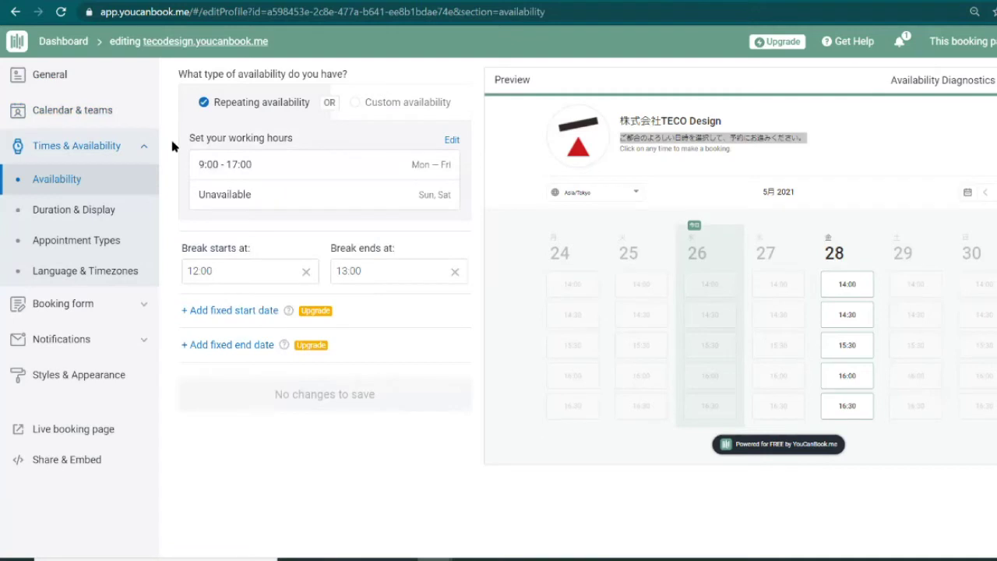
click(252, 173)
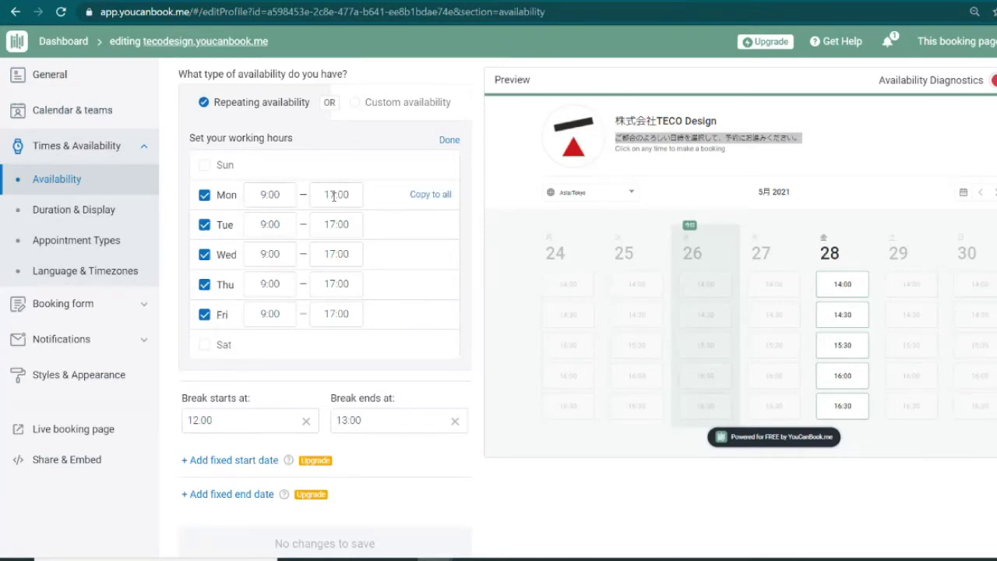
click(449, 140)
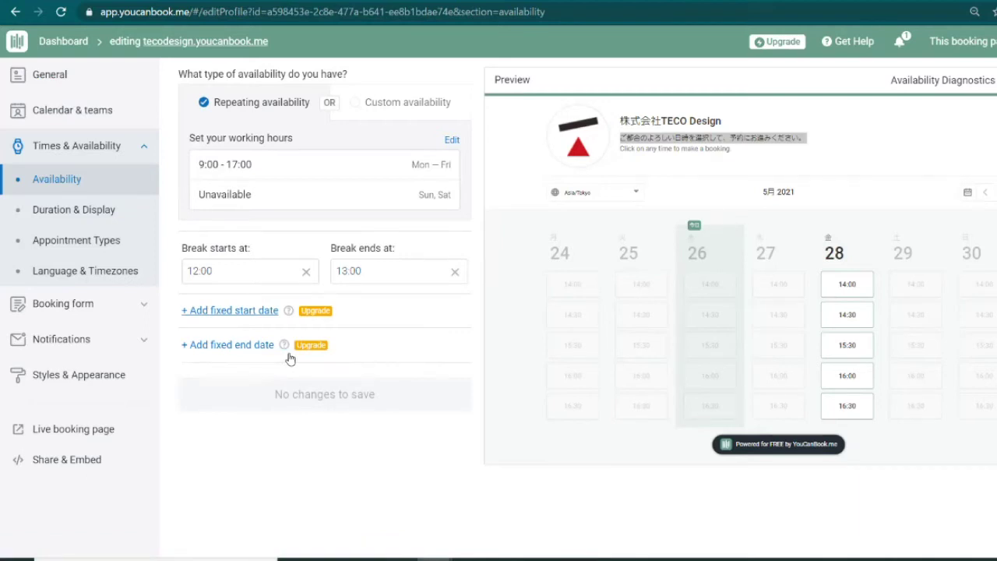
click(316, 311)
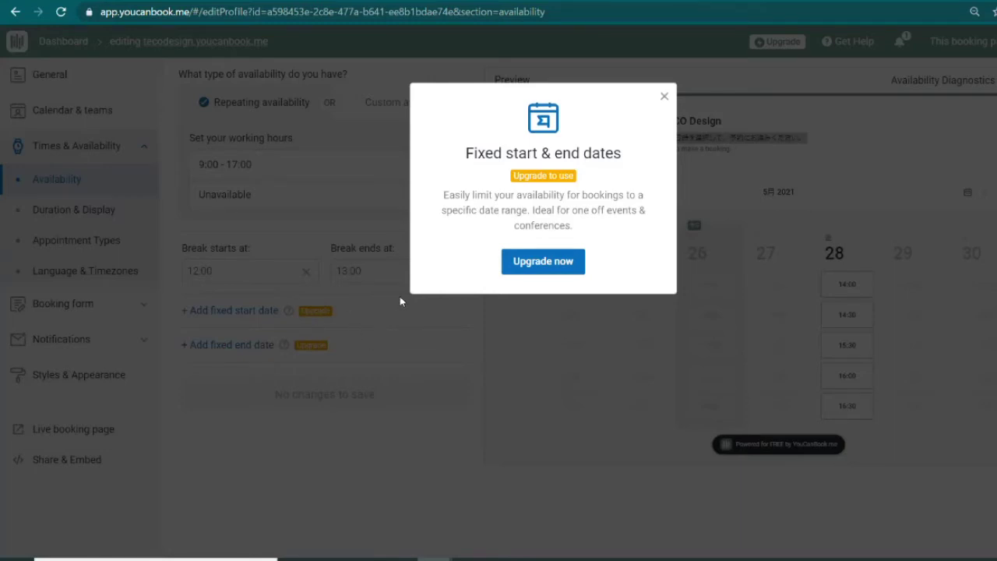
click(664, 96)
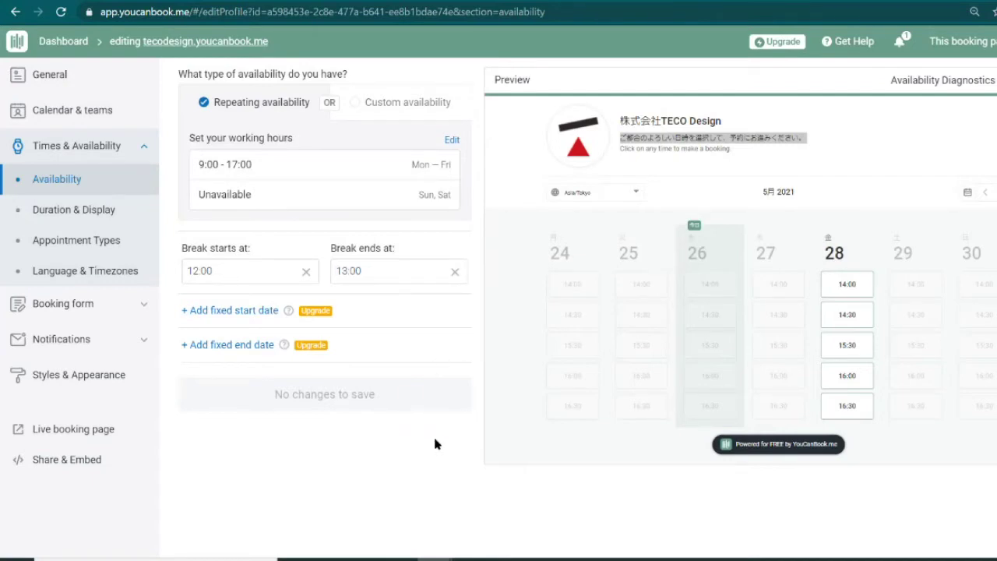
- Examine the fixed booking duration choices and the help article on padding before and after a booking
click(136, 218)
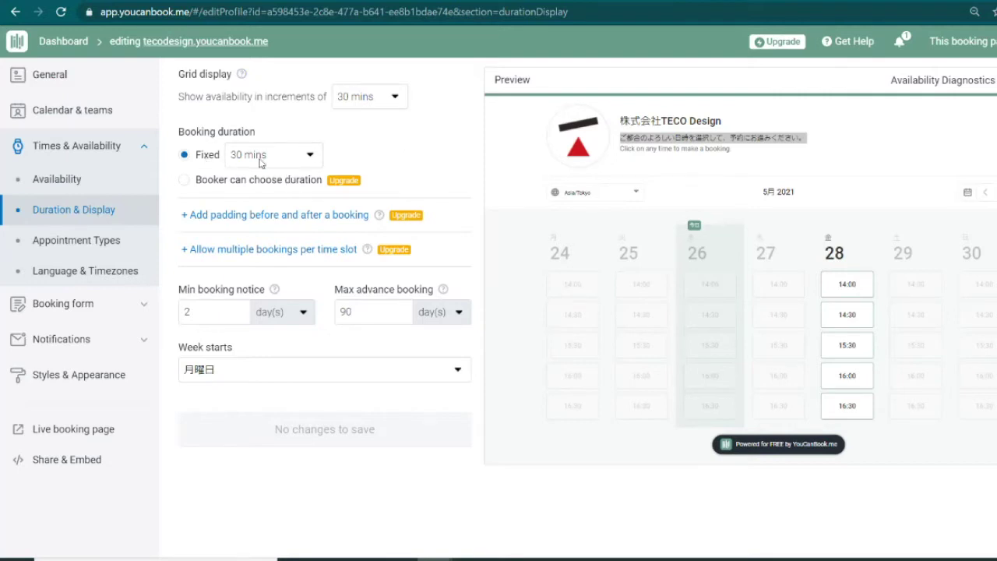
click(295, 163)
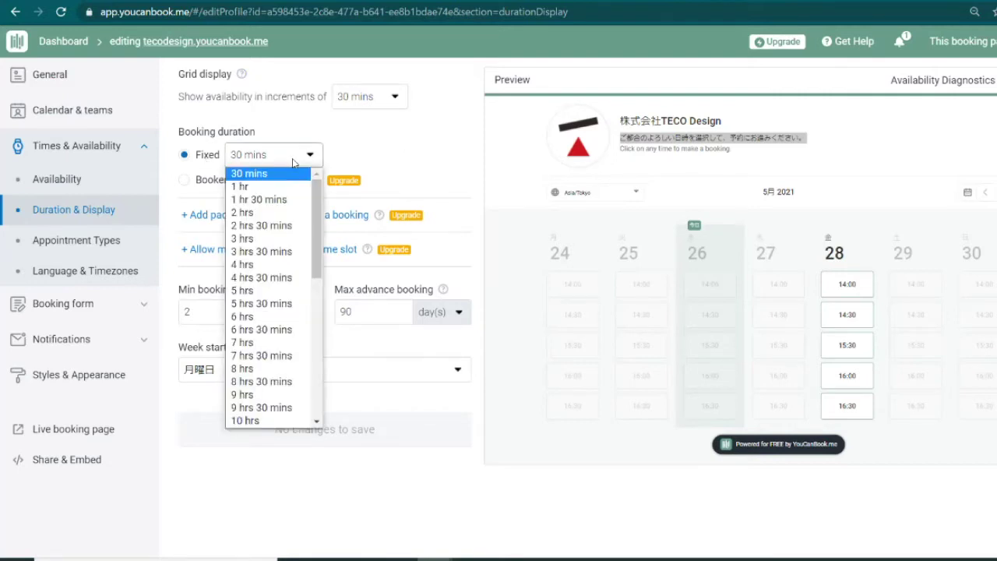
click(411, 161)
click(379, 215)
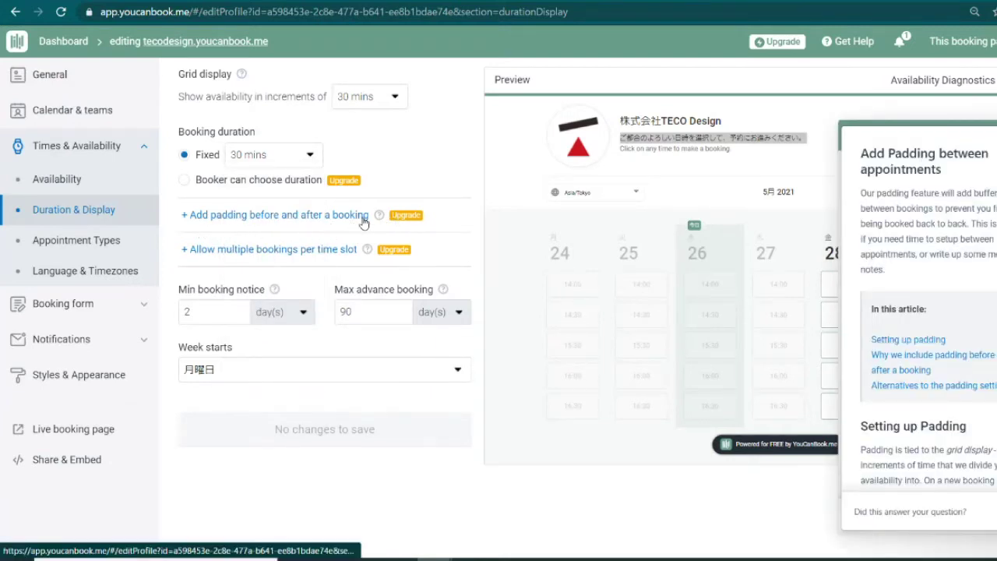
mouse_move(382, 220)
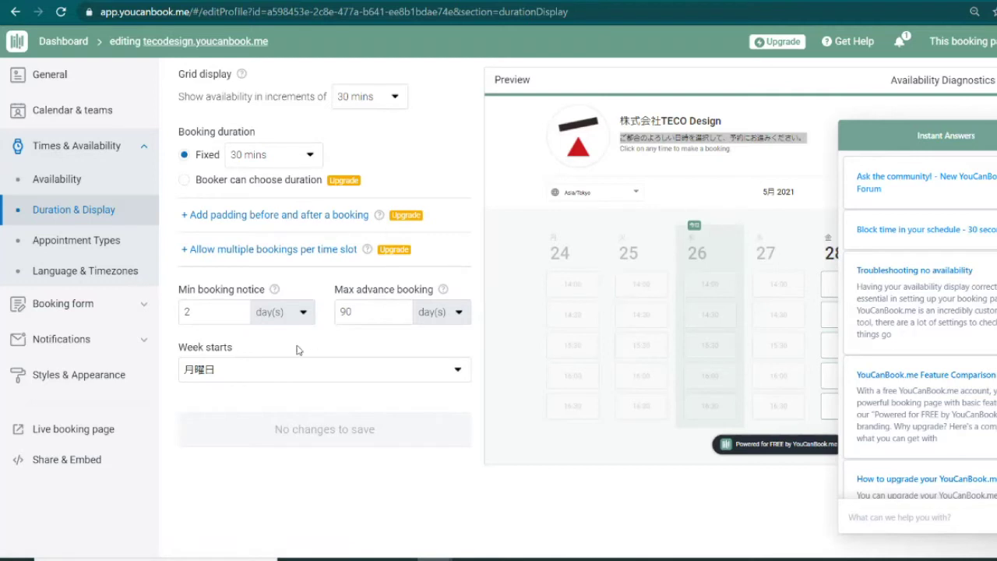
- Close the help article and examine the minimum booking notice and maximum advance booking settings
click(251, 300)
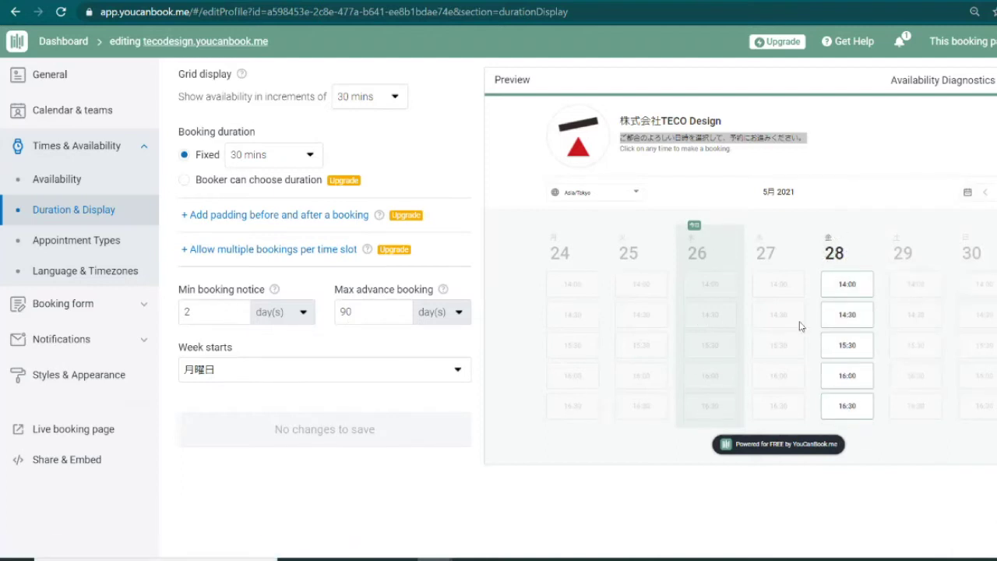
triple_click(381, 299)
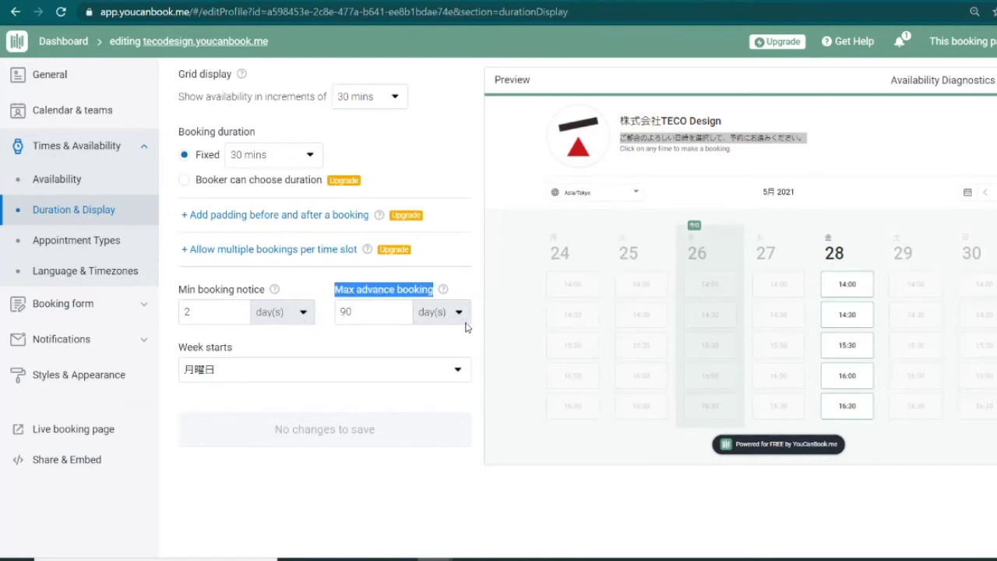
click(469, 289)
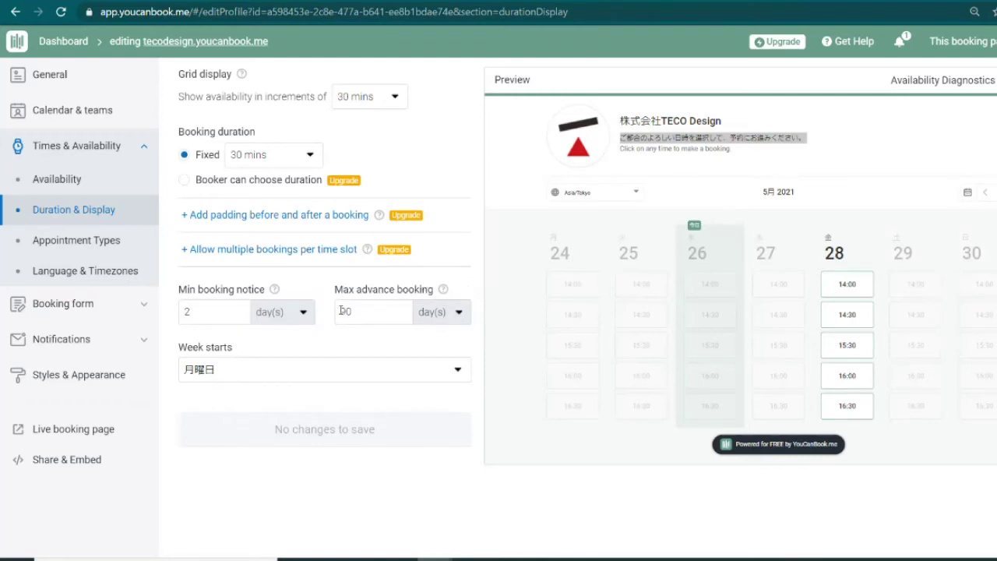
- Read the upgrade information for appointment types and dismiss it
click(156, 248)
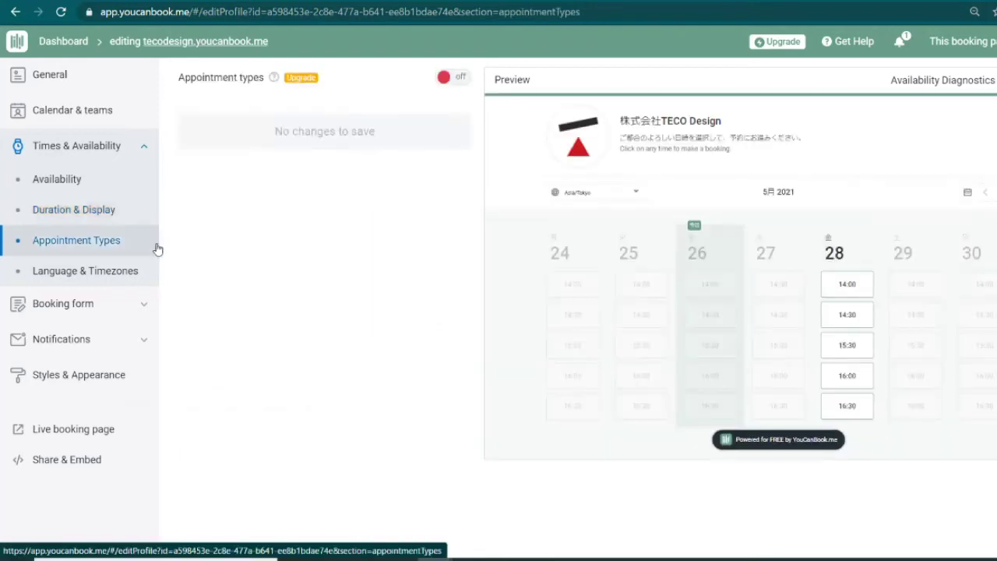
click(300, 79)
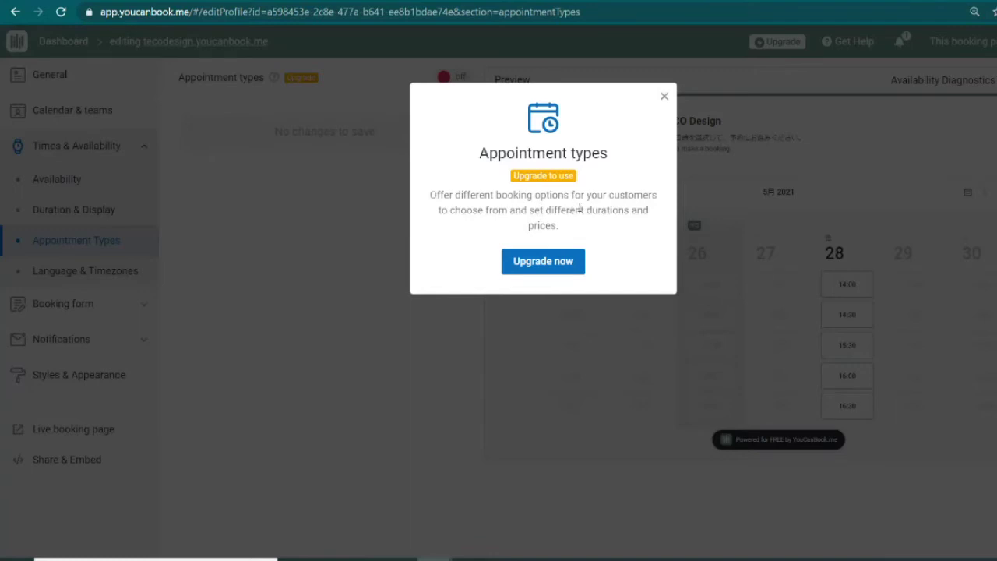
click(663, 96)
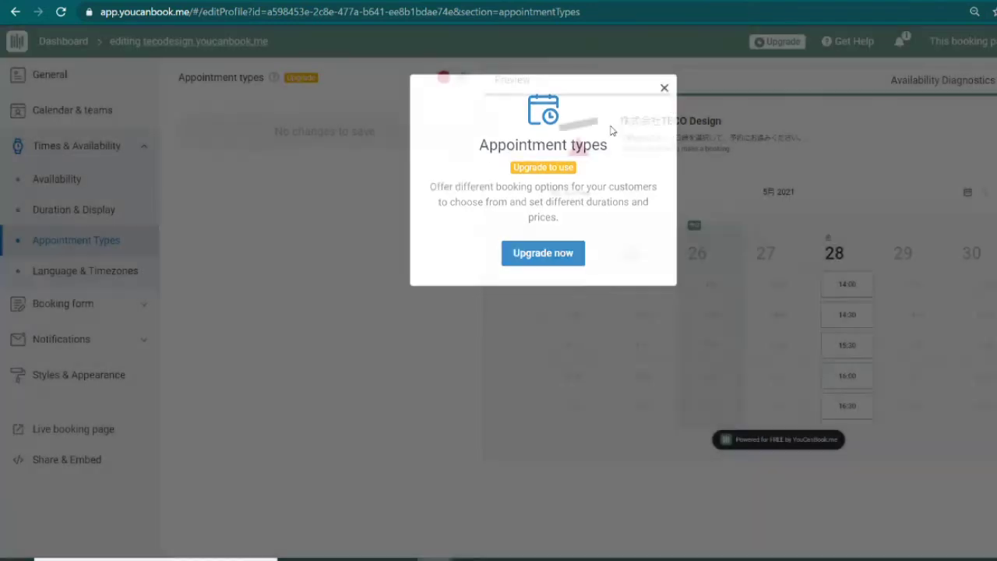
- Review the language and time zone settings, toggling automatic calendar time zone detection off and back on
click(146, 281)
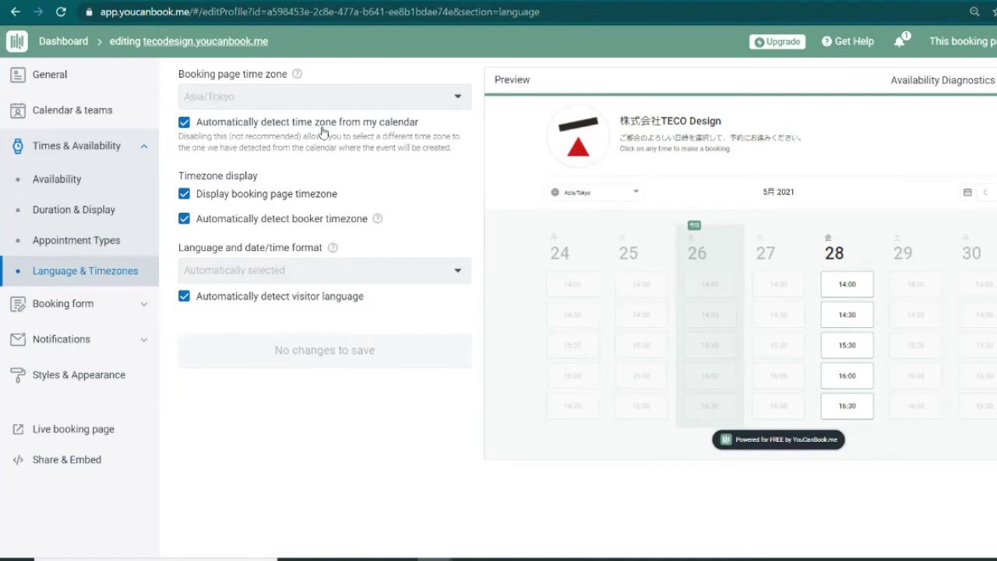
click(357, 125)
click(357, 125)
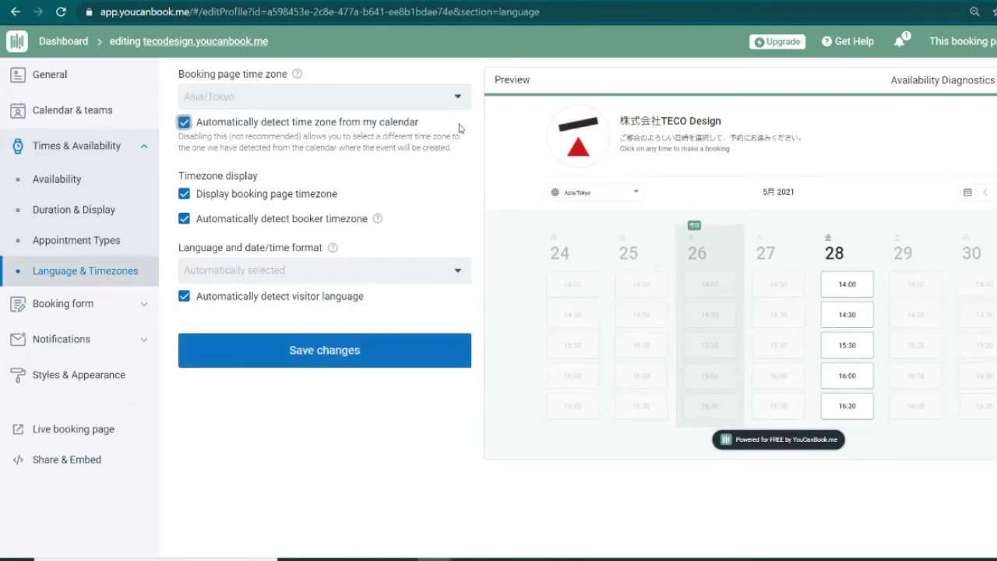
drag(419, 124, 194, 127)
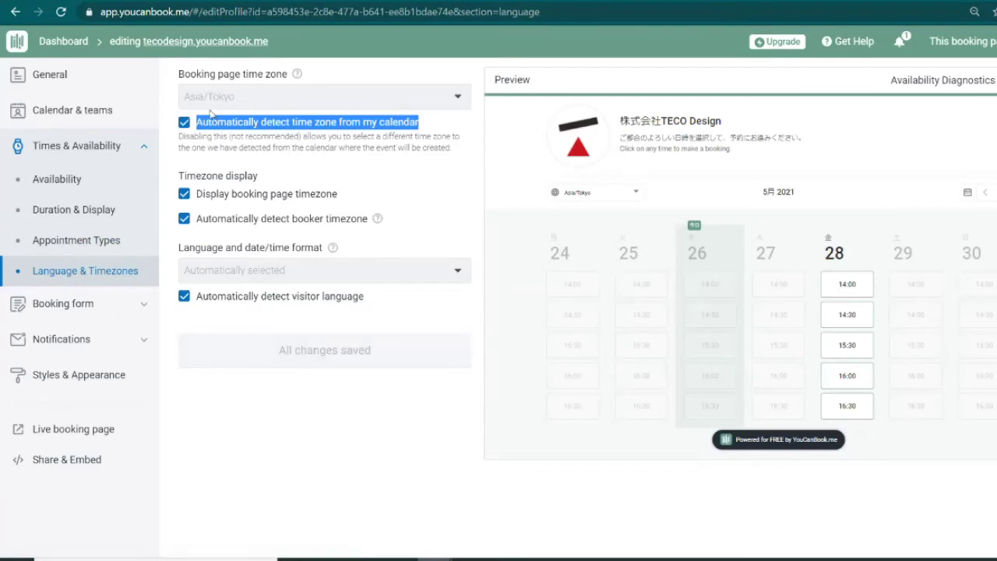
drag(365, 298, 200, 301)
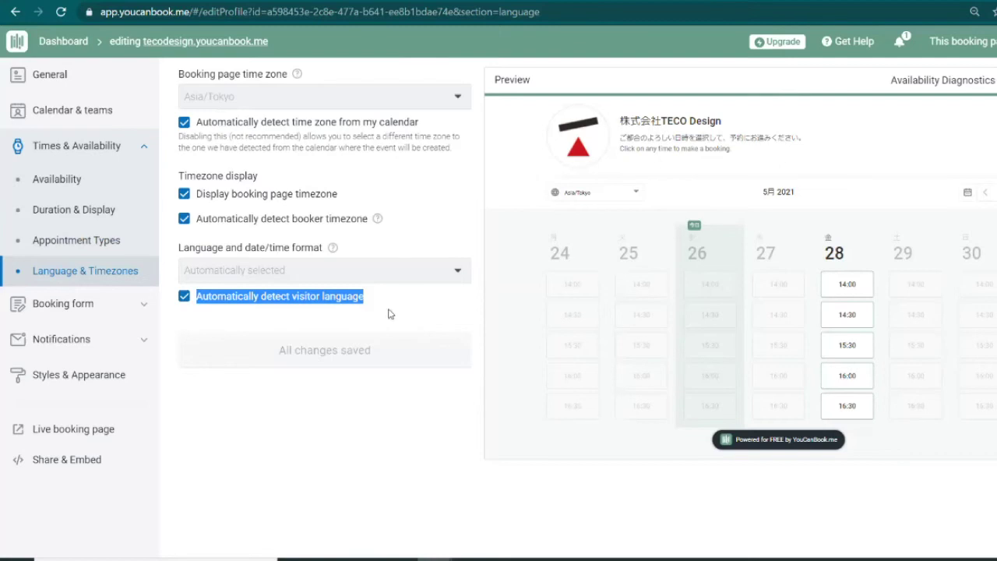
- Open the booking form questions and review the matching fields in the form preview
click(128, 314)
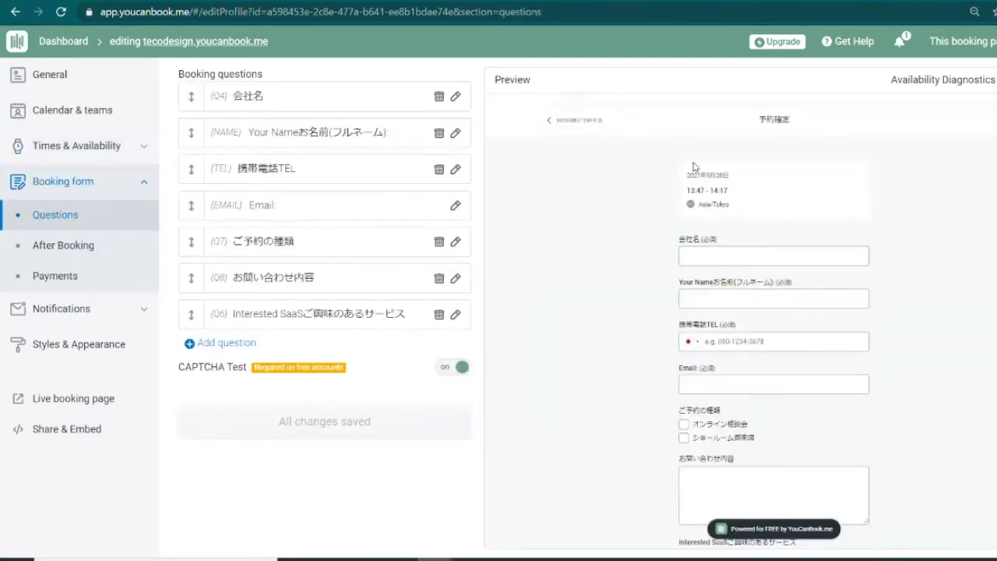
scroll(891, 223, down, 2)
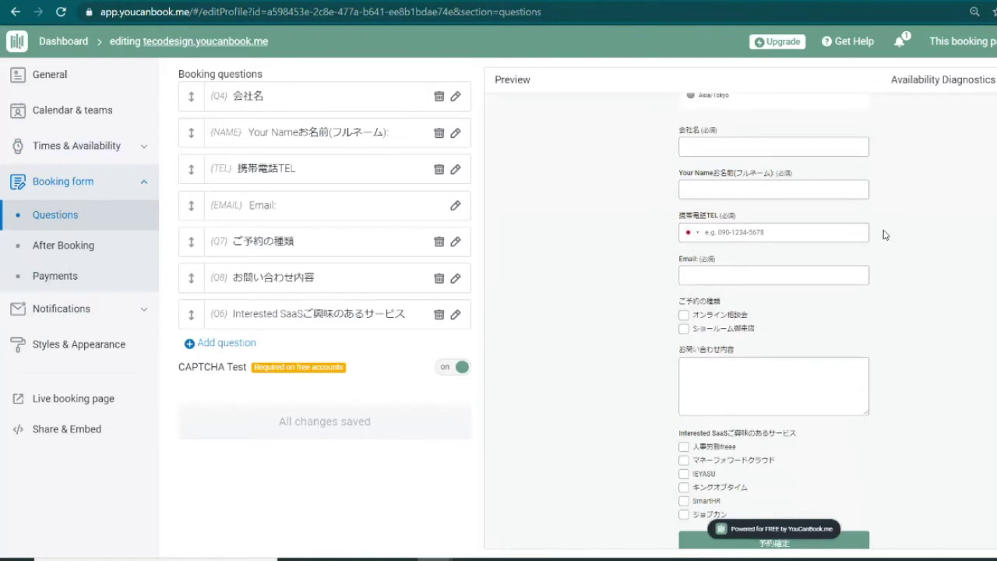
key(ctrl+plus)
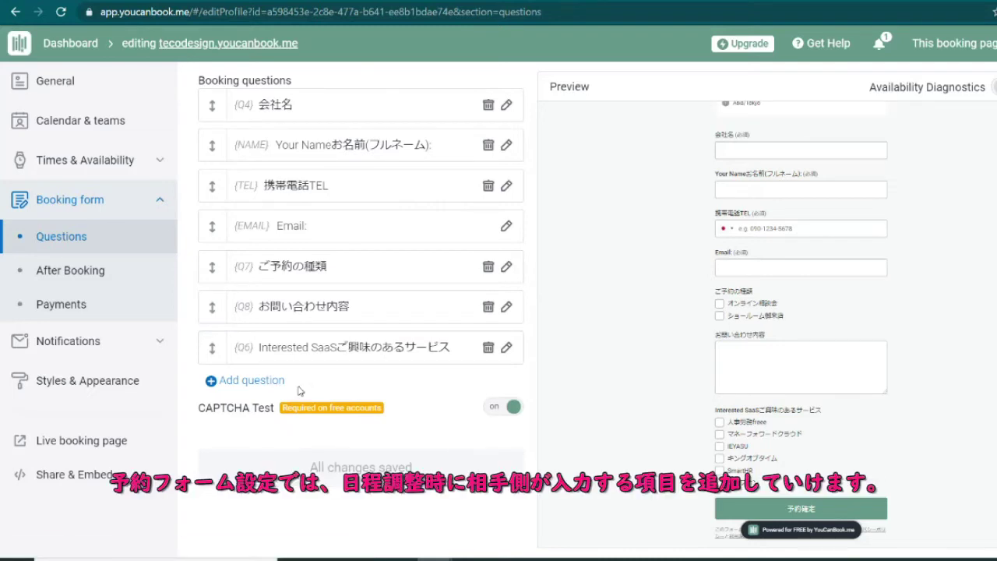
- Try to add another booking question, read the upgrade information and dismiss it
click(262, 387)
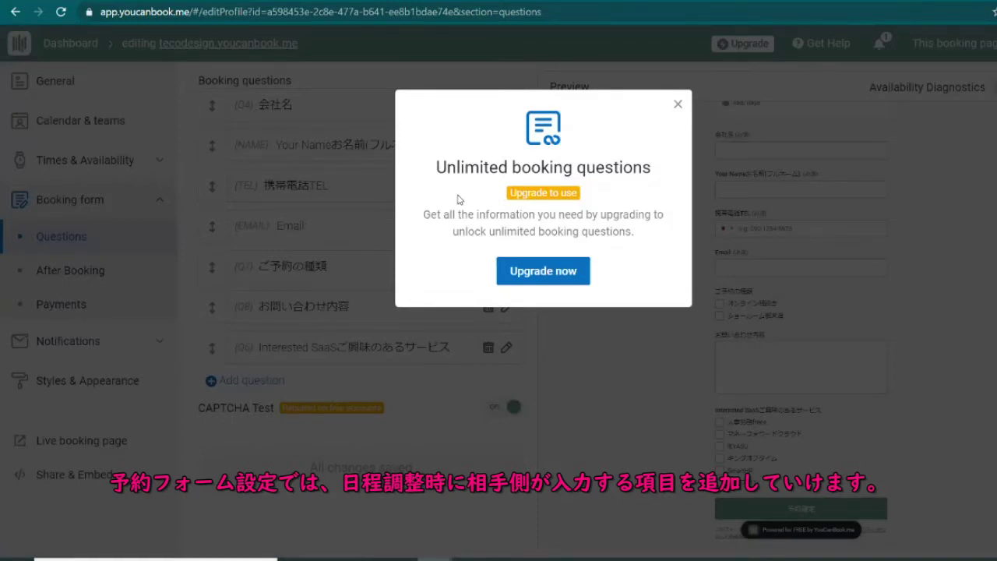
click(678, 103)
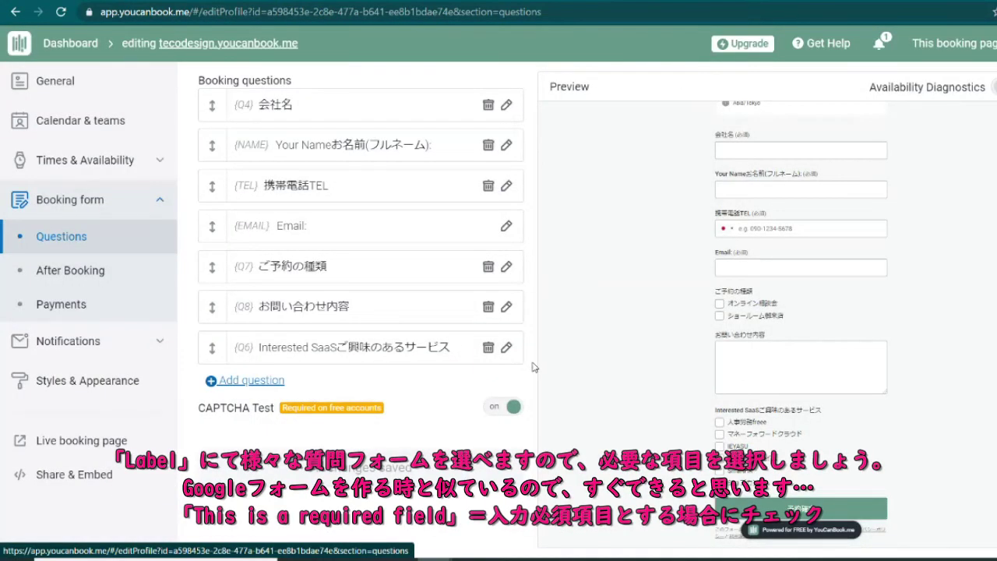
- Open the "Interested SaaSご興味のあるサービス" question for editing and review its answer options and available multiple choice types
click(506, 347)
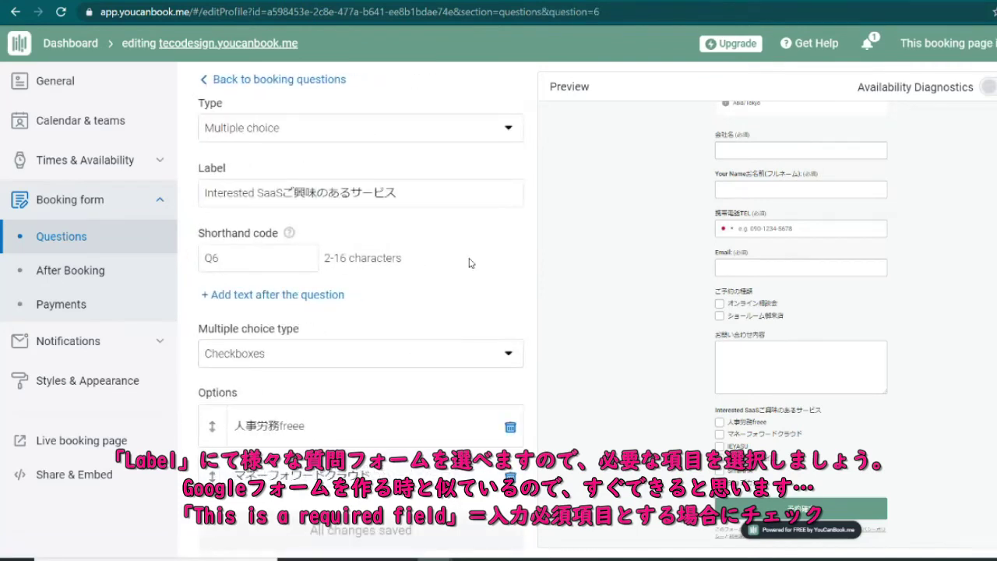
scroll(468, 263, down, 4)
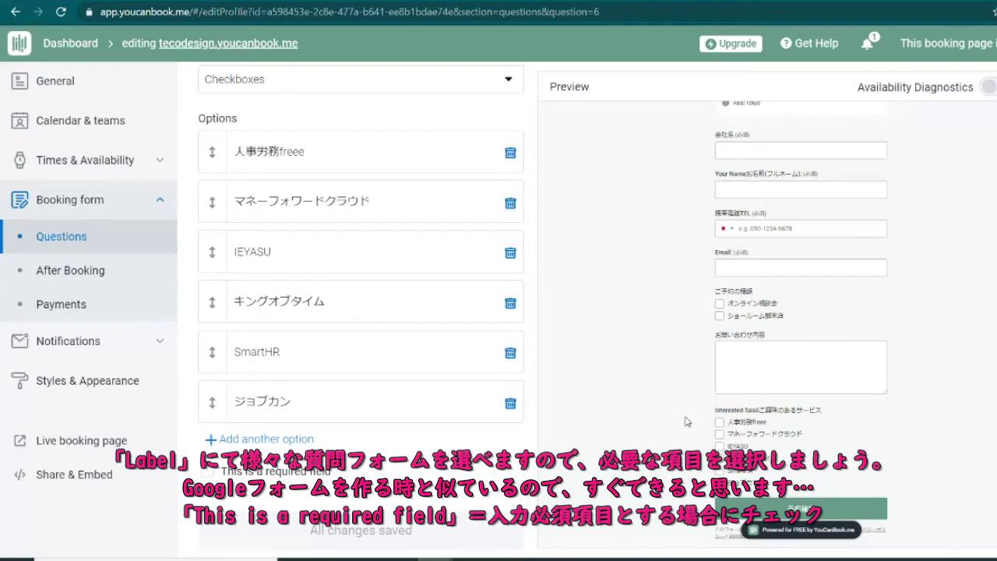
scroll(514, 397, up, 2)
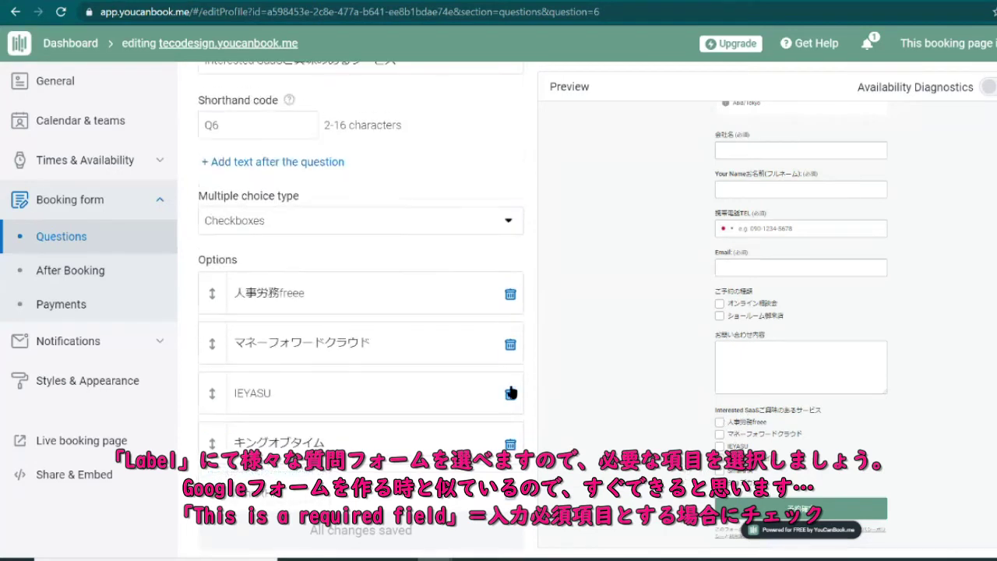
click(263, 221)
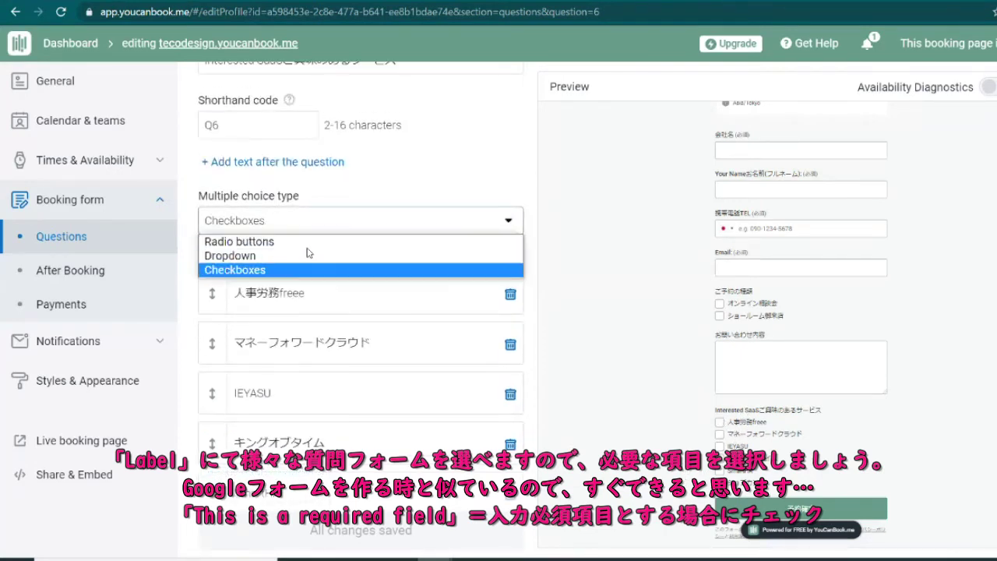
click(350, 227)
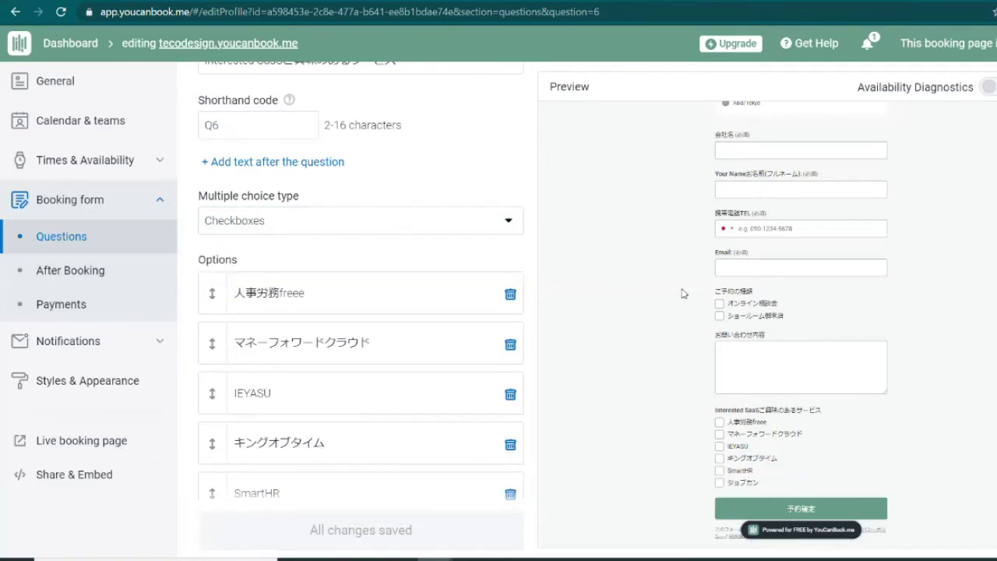
- Compare the question's answer options with the form preview and check its required field setting
scroll(883, 289, down, 1)
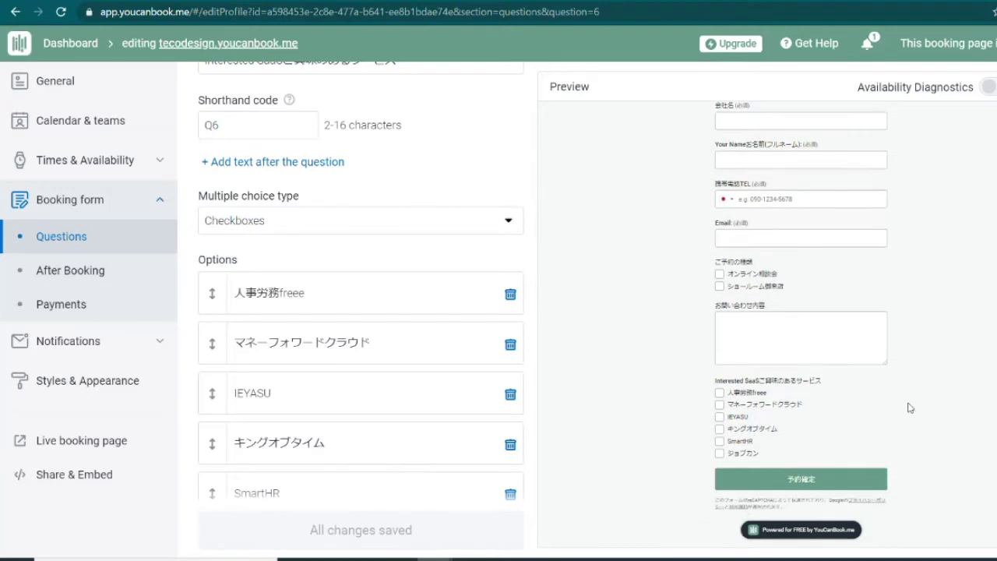
scroll(352, 136, down, 1)
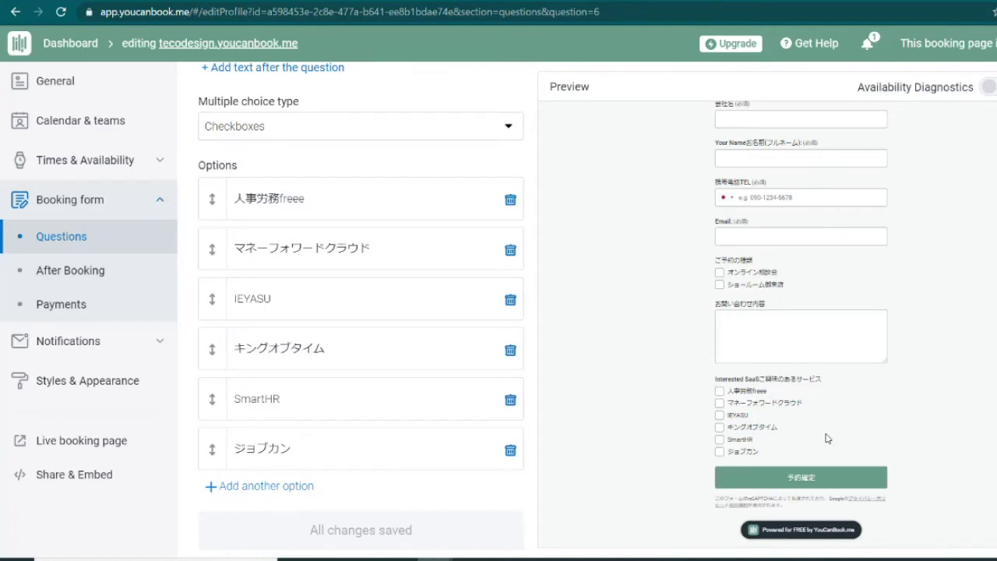
scroll(678, 431, down, 1)
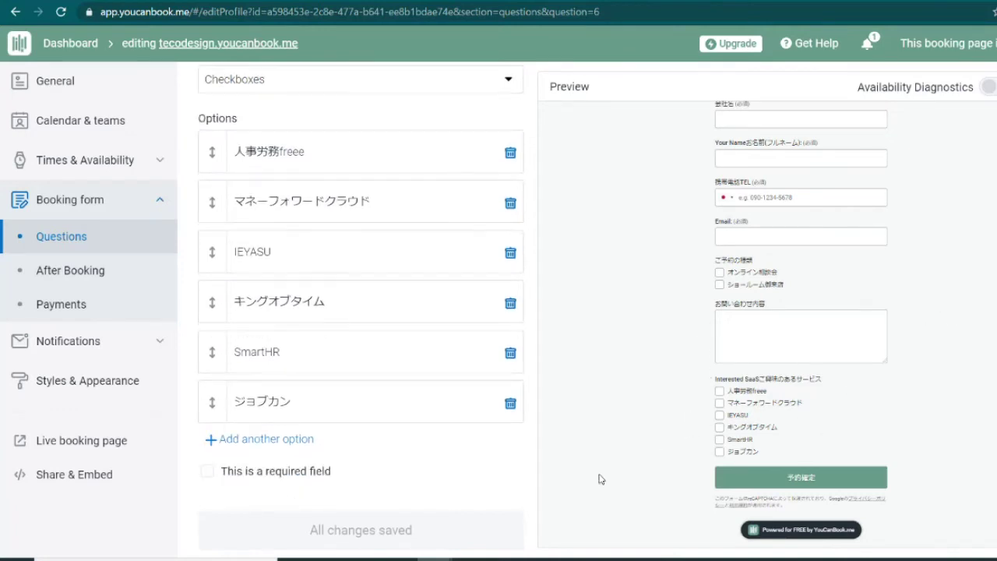
scroll(459, 470, up, 3)
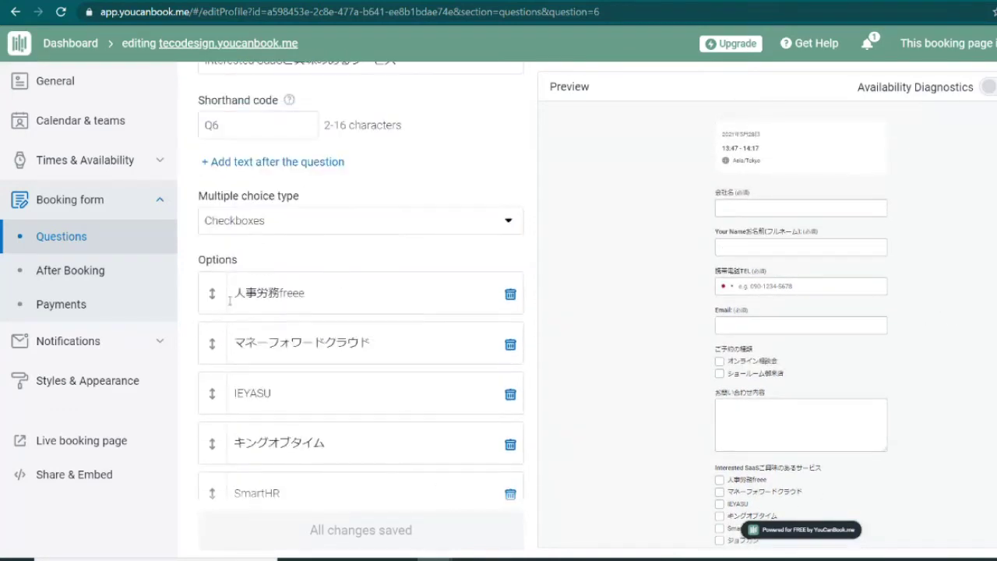
- Open the After Booking settings and compare the confirmation message and its placeholders with the preview
click(88, 270)
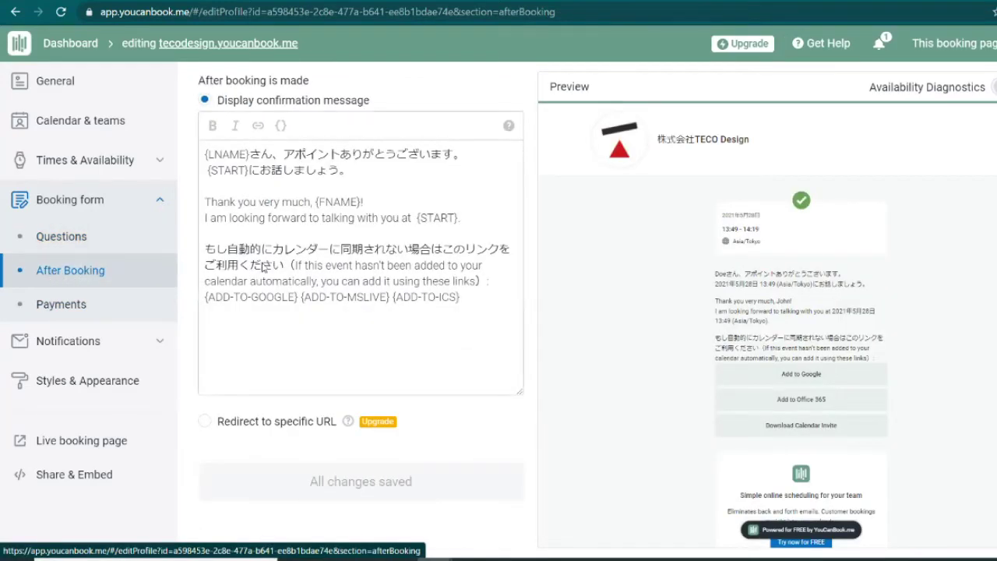
key(ctrl+a)
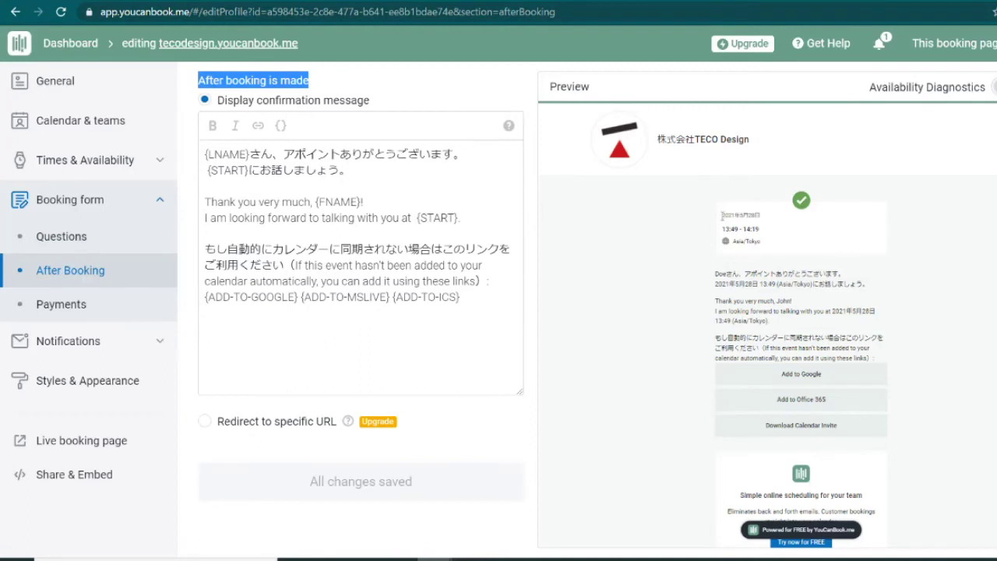
scroll(712, 225, down, 1)
double_click(226, 153)
click(275, 153)
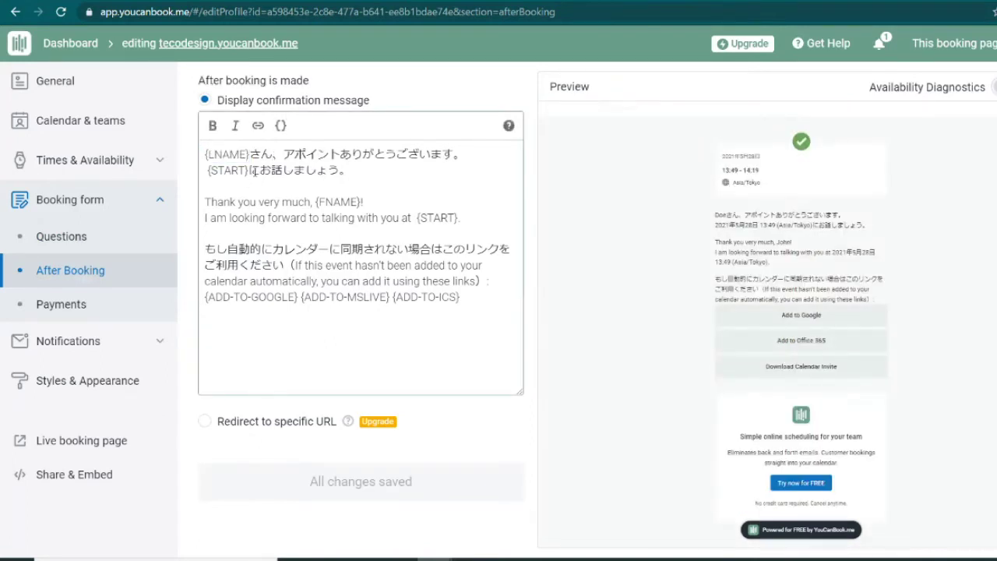
drag(722, 212, 889, 233)
click(891, 269)
scroll(883, 264, down, 1)
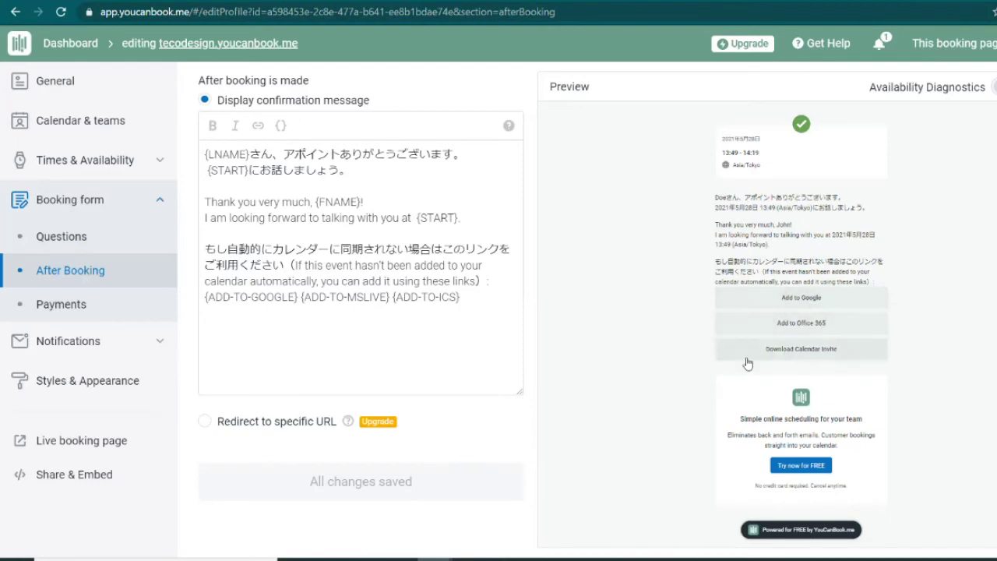
click(383, 271)
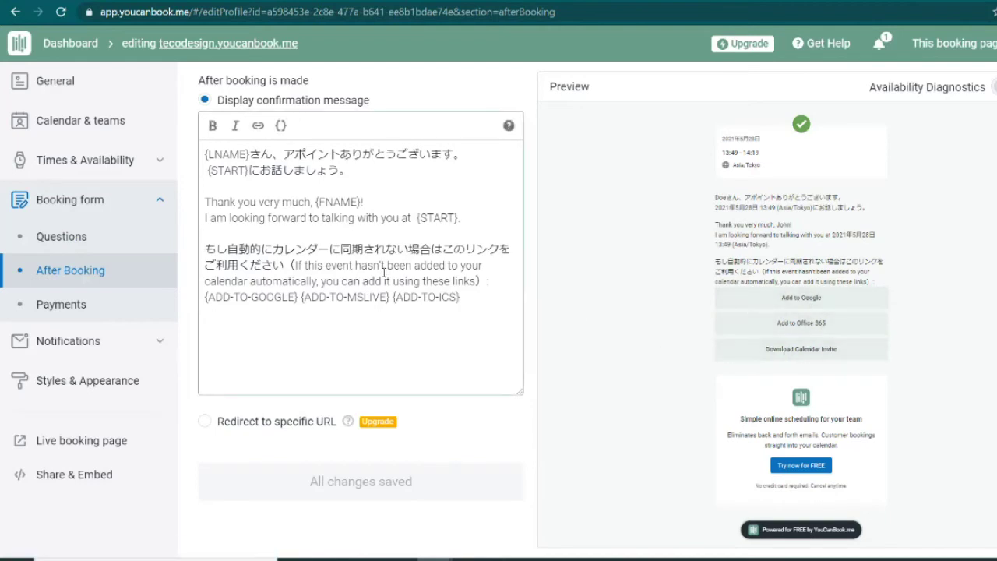
- Open the notification actions and review those for new bookings, rescheduled bookings and reminders before the booking
click(132, 341)
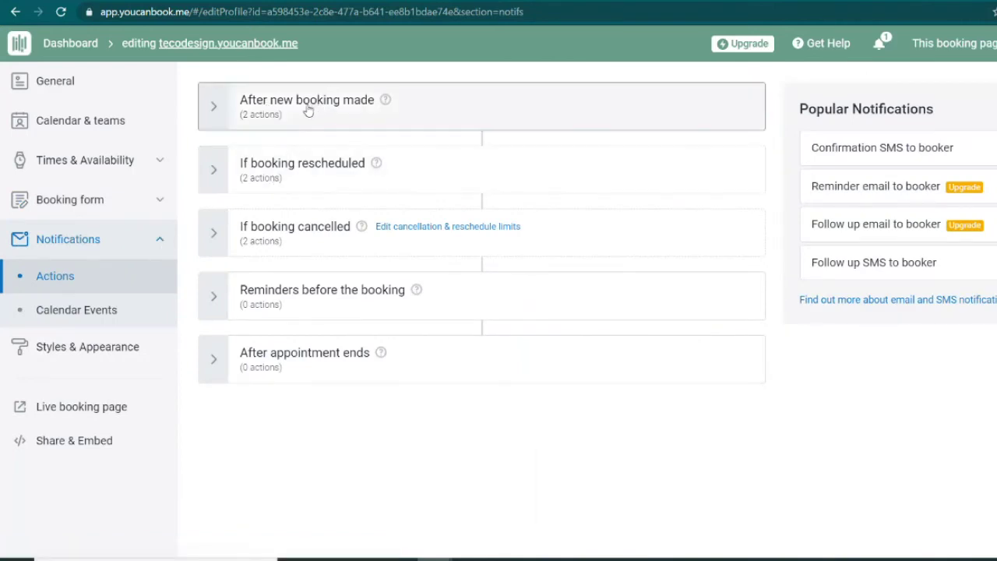
click(216, 109)
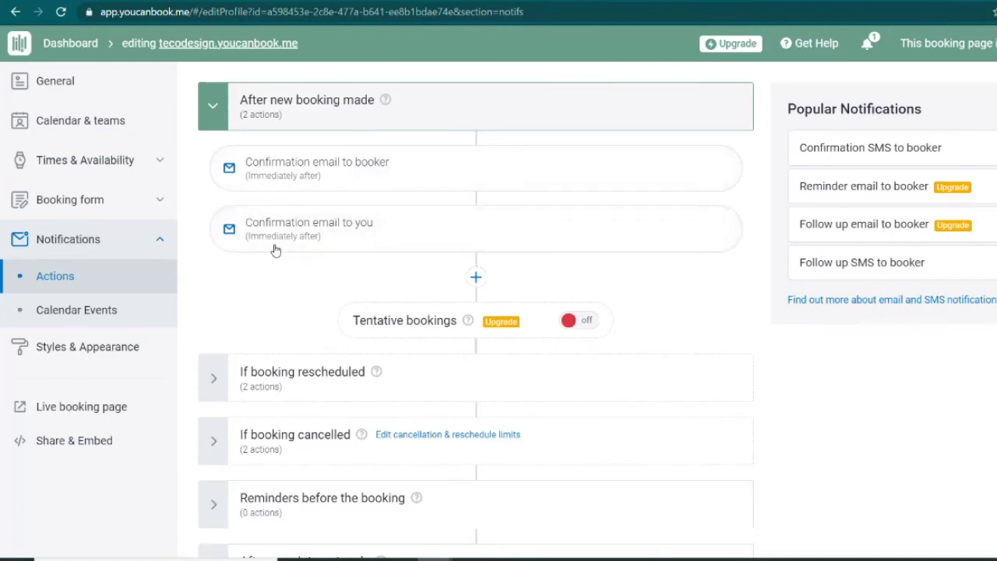
click(303, 376)
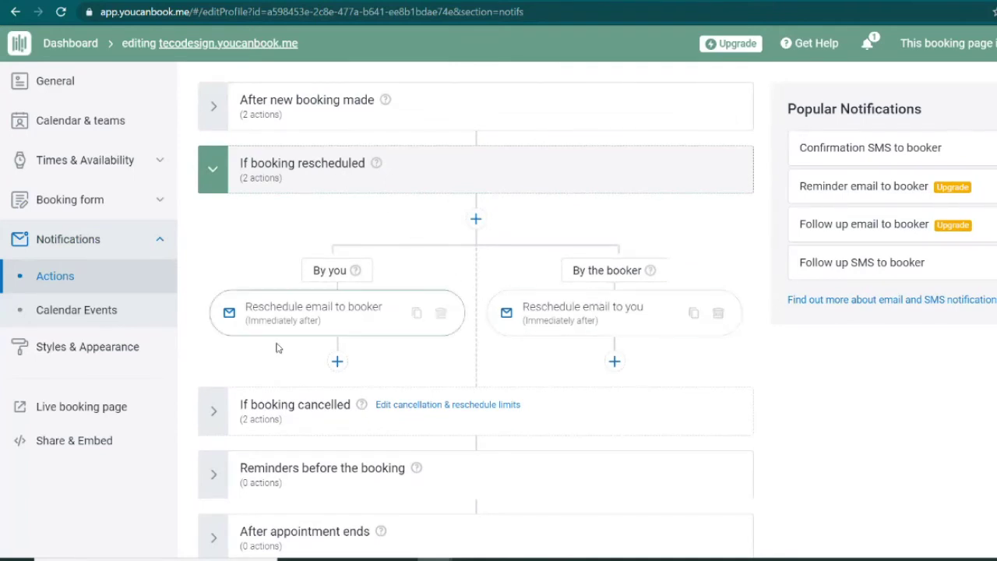
scroll(574, 263, down, 1)
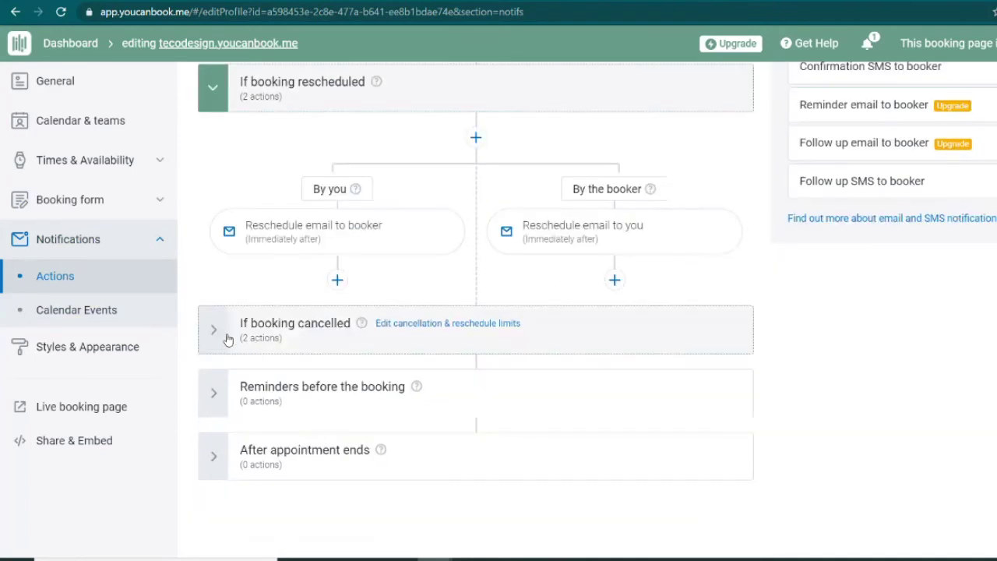
click(335, 390)
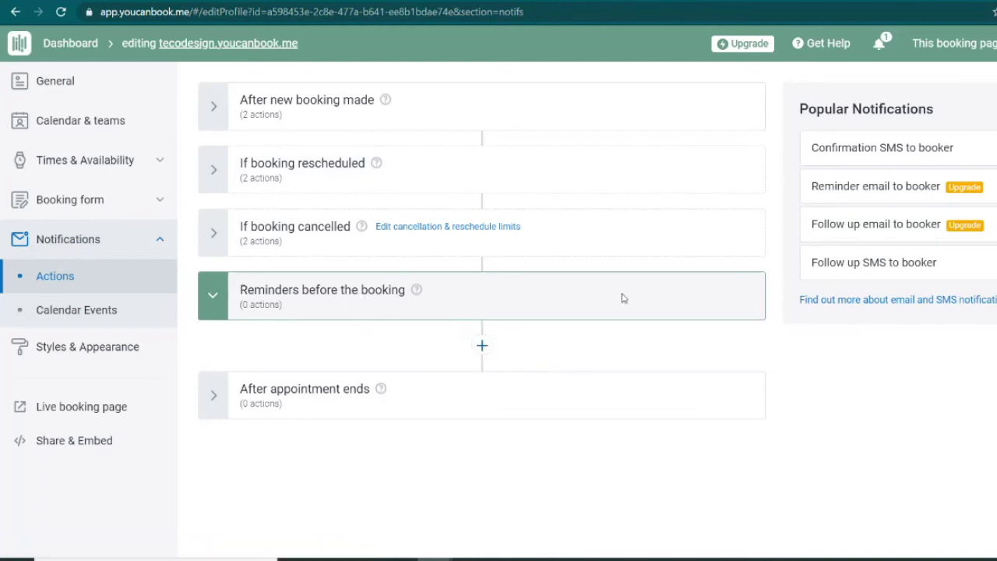
- Review the calendar event title, description and location settings, and examine the booking page's color and footer options
click(76, 309)
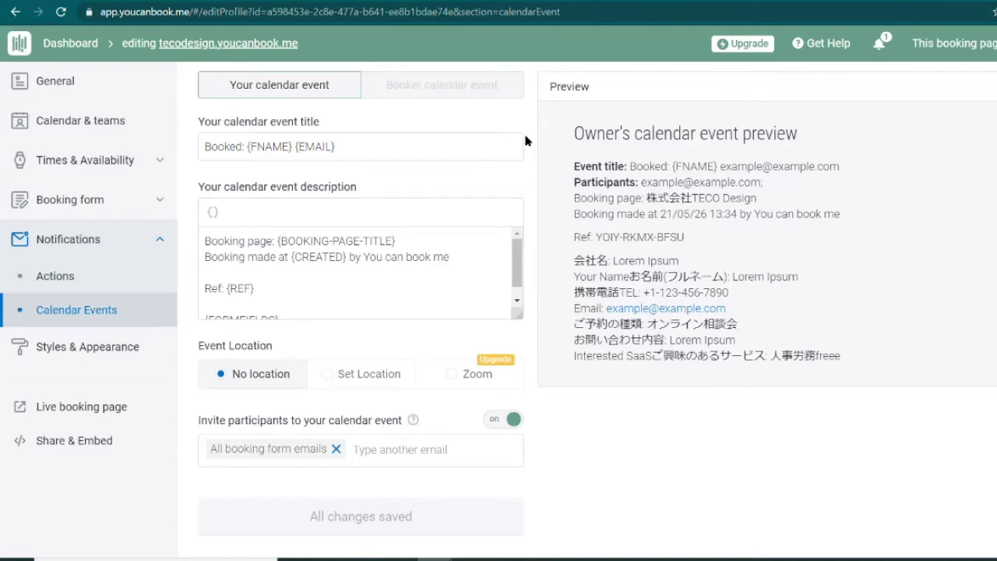
scroll(587, 407, down, 2)
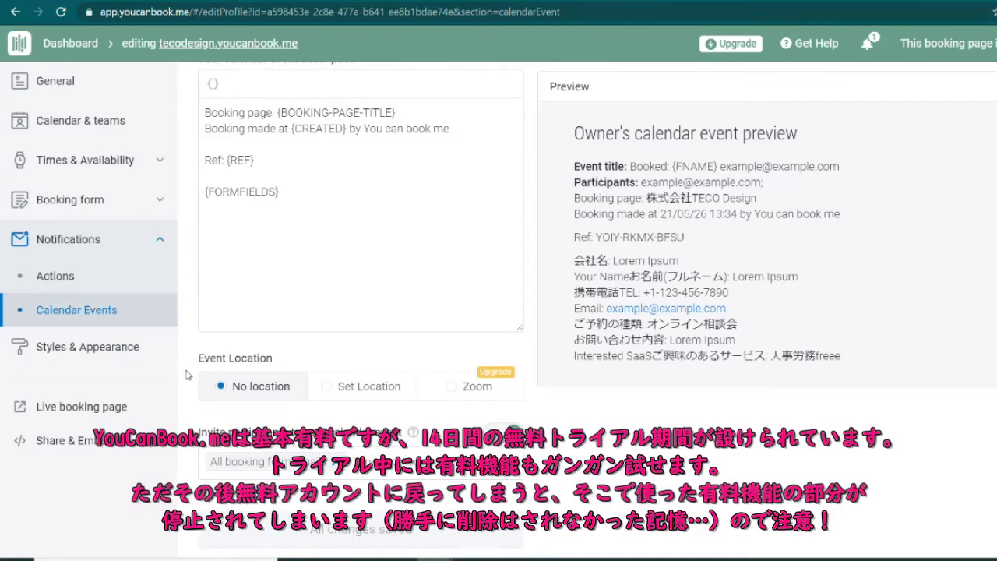
click(160, 361)
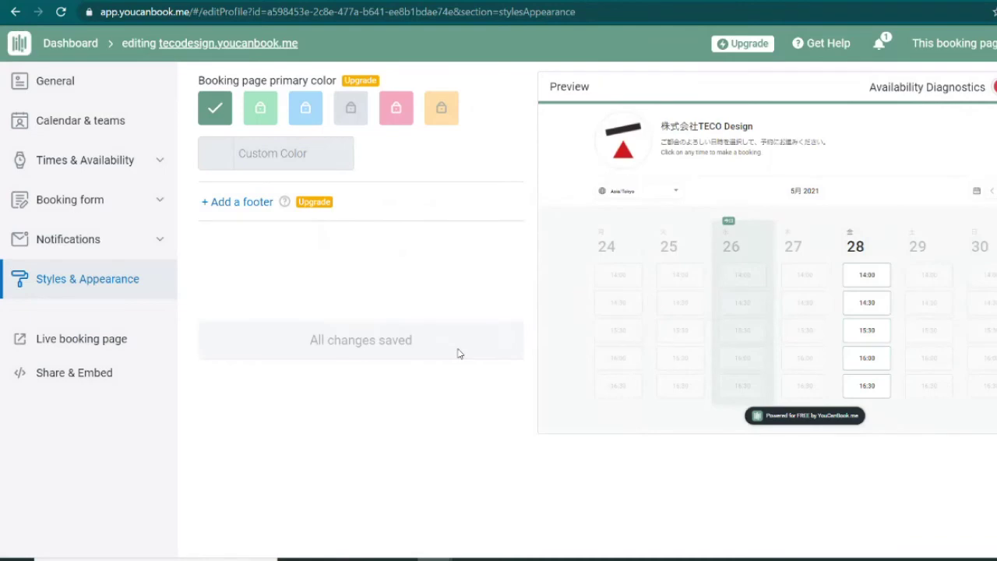
- Open the live booking page tecodesign.youcanbook.me and select its web address
click(269, 45)
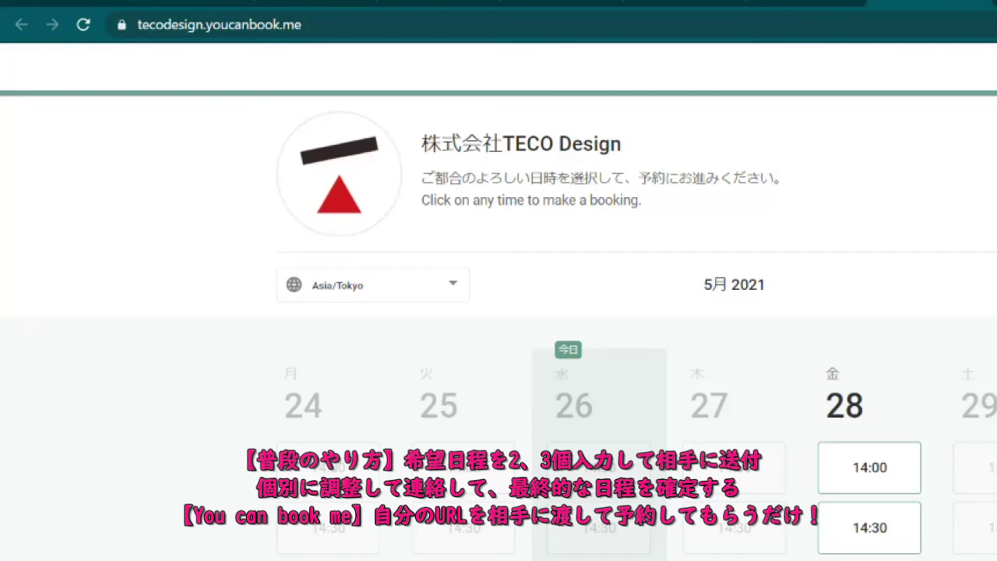
click(390, 24)
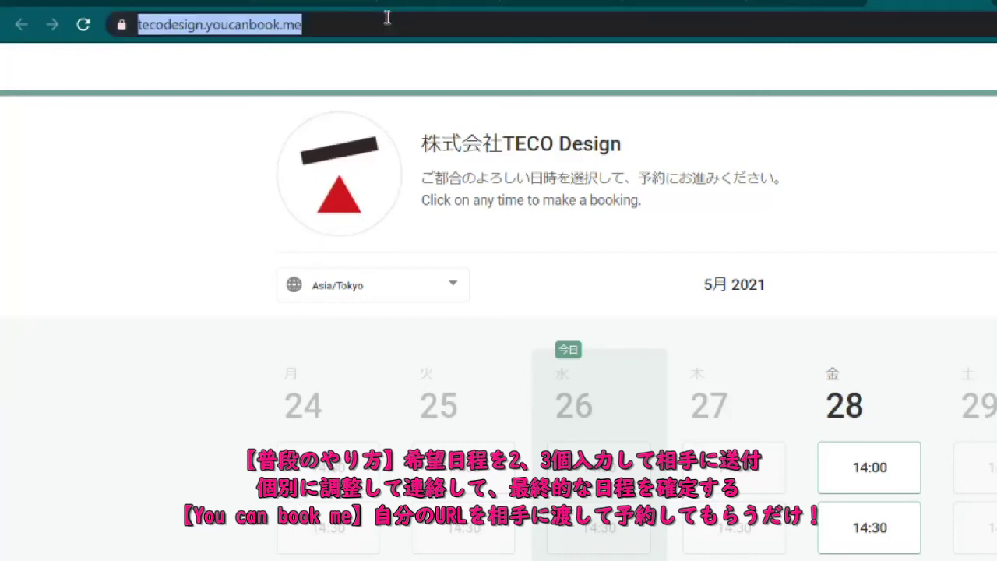